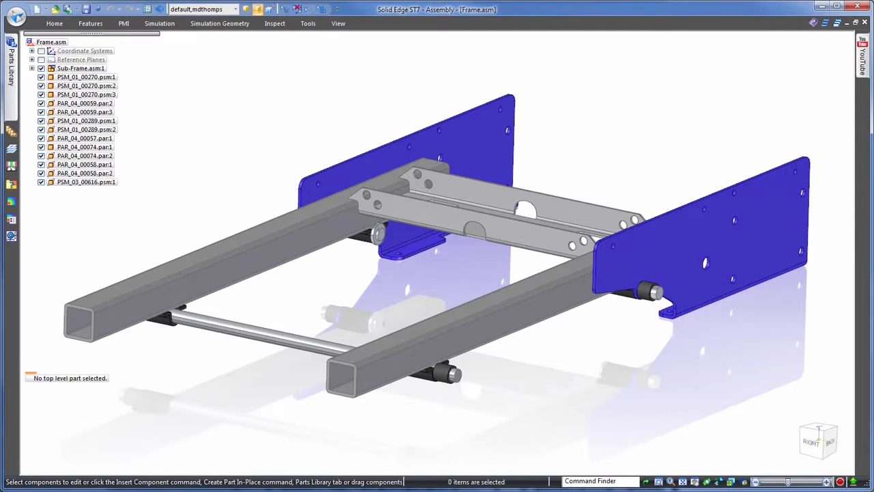
Step: Open the SolidWorks part Adapter.SLDPRT from the Components folder using the ISO Part.par template
left_click(16, 17)
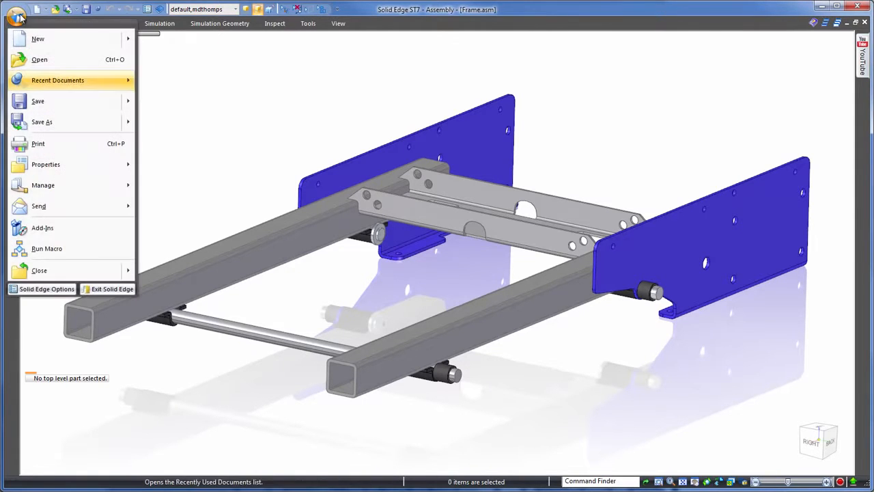
left_click(56, 68)
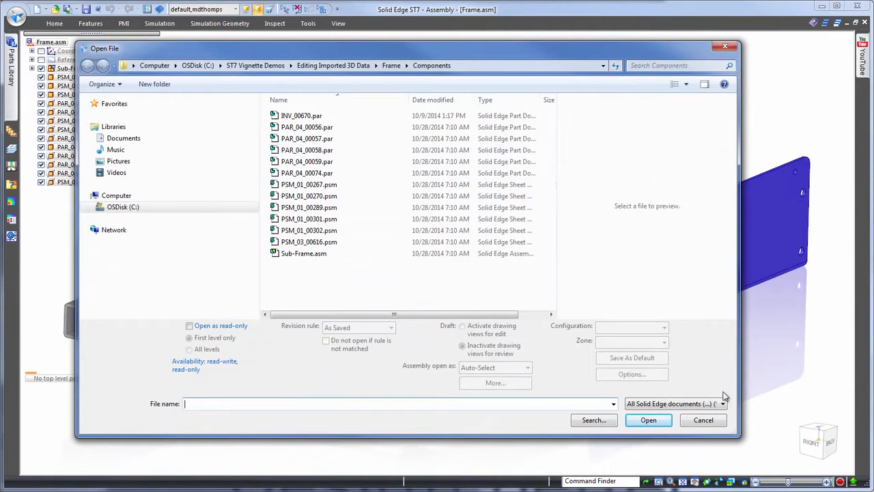
left_click(682, 404)
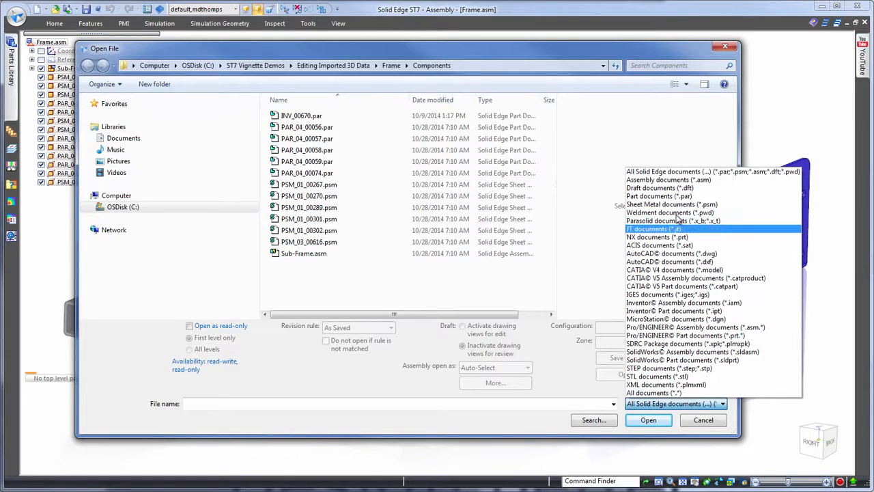
left_click(678, 360)
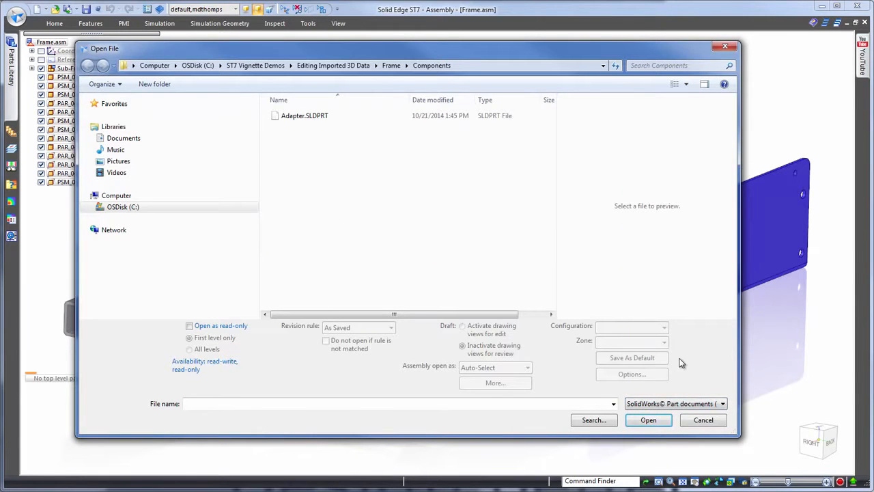
left_click(304, 116)
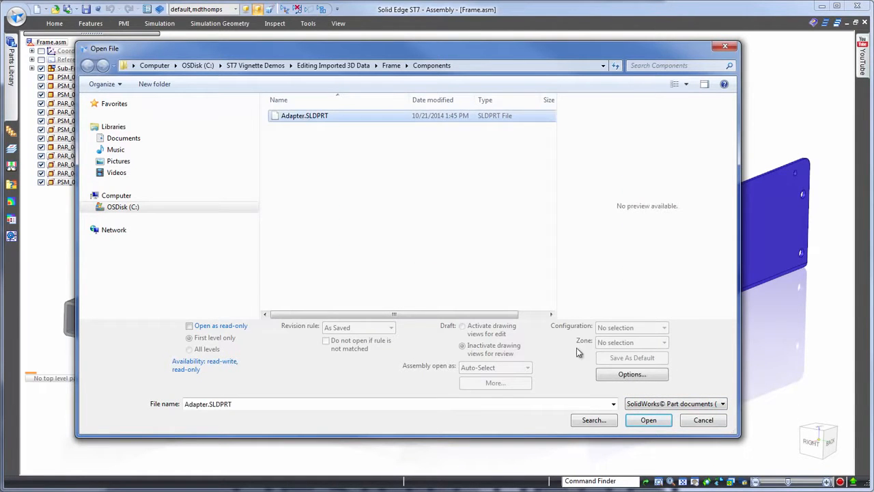
left_click(649, 420)
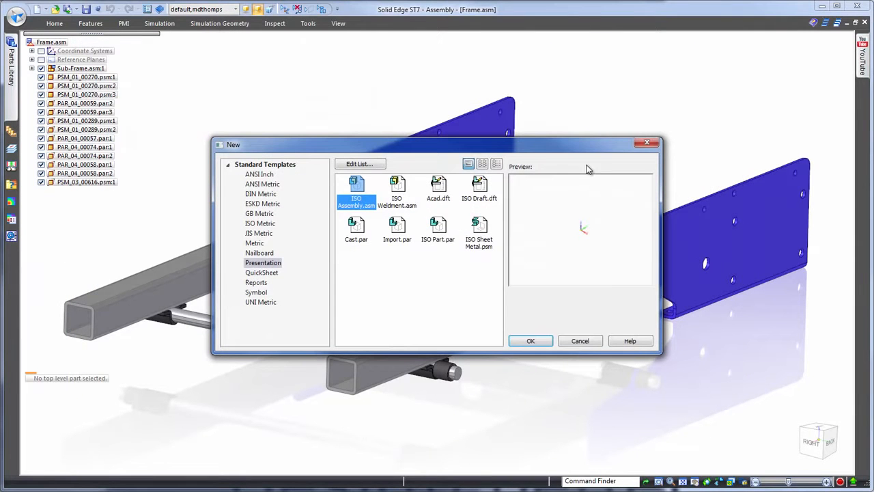
left_click(438, 228)
left_click(550, 339)
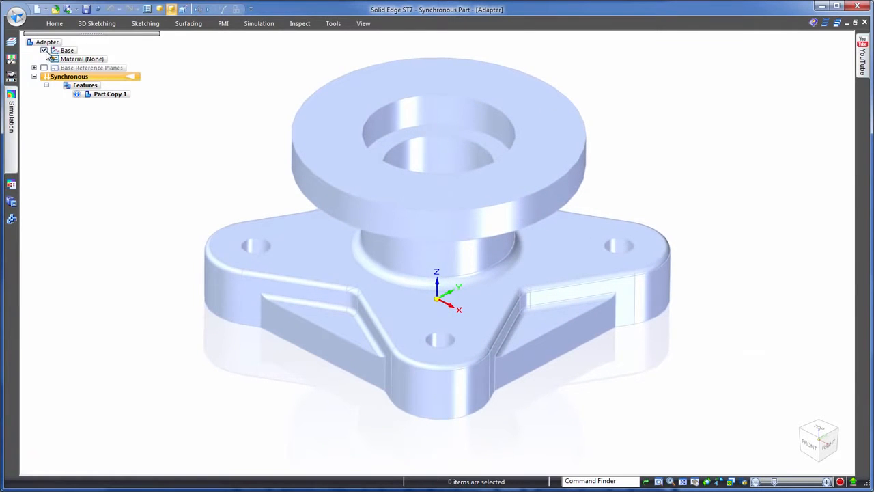
Step: Paint the whole adapter body with the Orange style using Part Painter
left_click(361, 24)
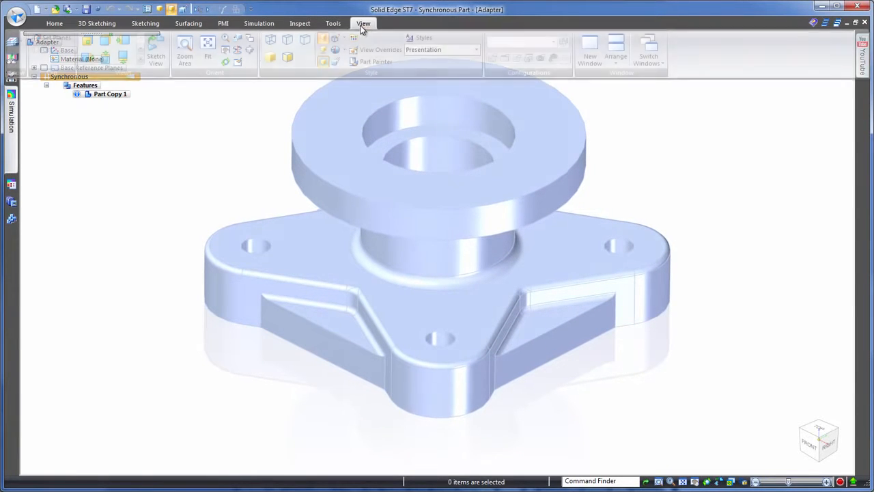
left_click(366, 63)
left_click(366, 87)
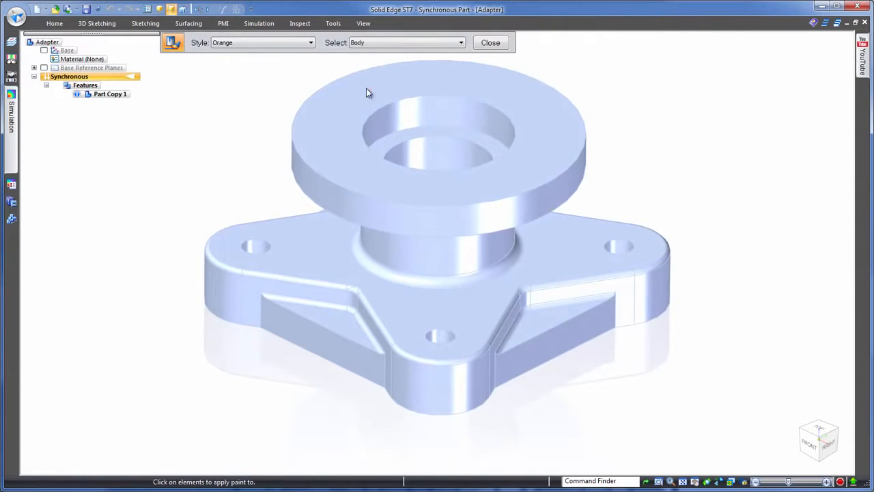
left_click(490, 43)
scroll(687, 83, "down", 1)
middle_click_drag(687, 82, 687, 84)
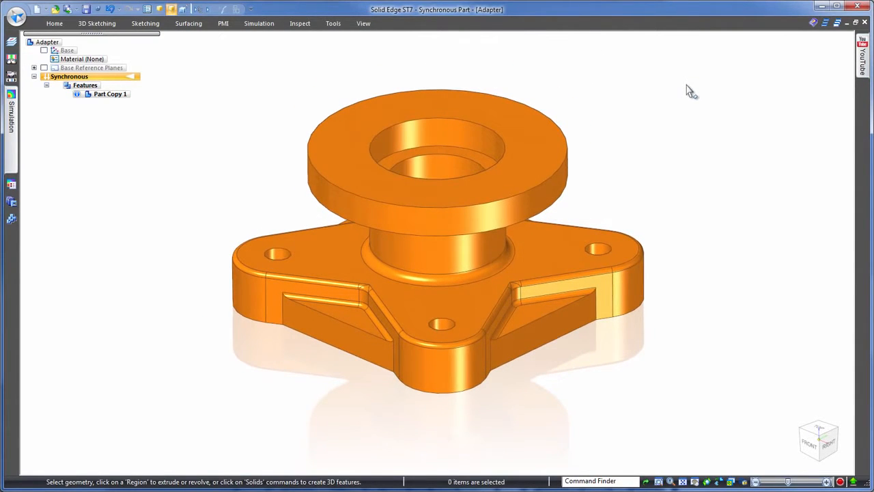
Step: Move the top faces of the triangular webs between the base's lobes down about 5 mm
scroll(689, 90, "up", 4)
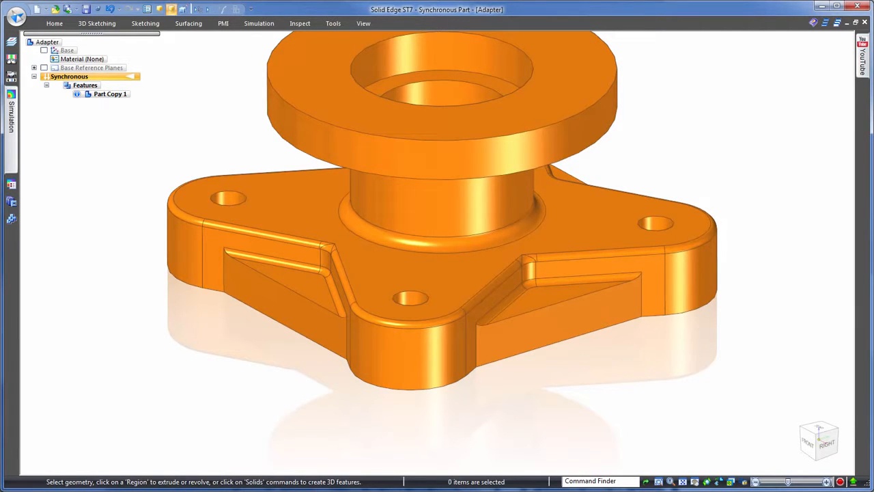
left_click(557, 303)
left_click(556, 299)
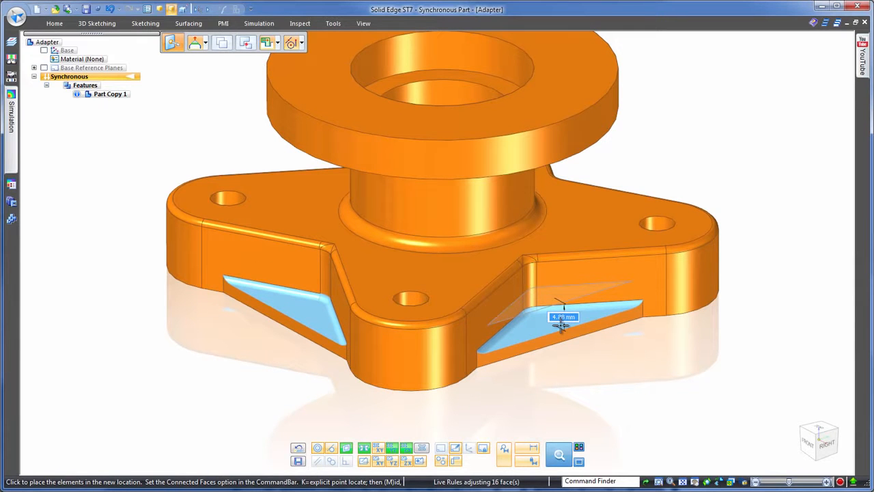
key("Return")
left_click(739, 206)
Step: Set the diameter of the mounting holes in the base's lobes to 5 mm
middle_click_drag(791, 179, 774, 165)
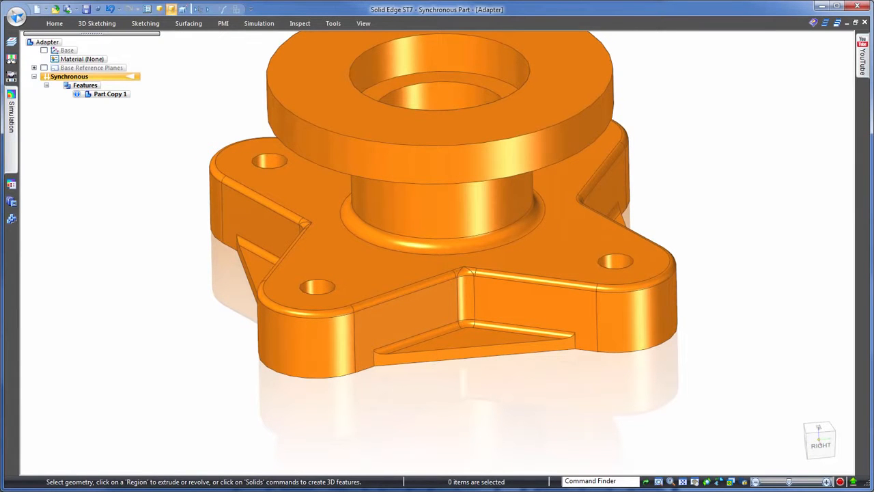
middle_click_drag(780, 178, 801, 182)
left_click(637, 252)
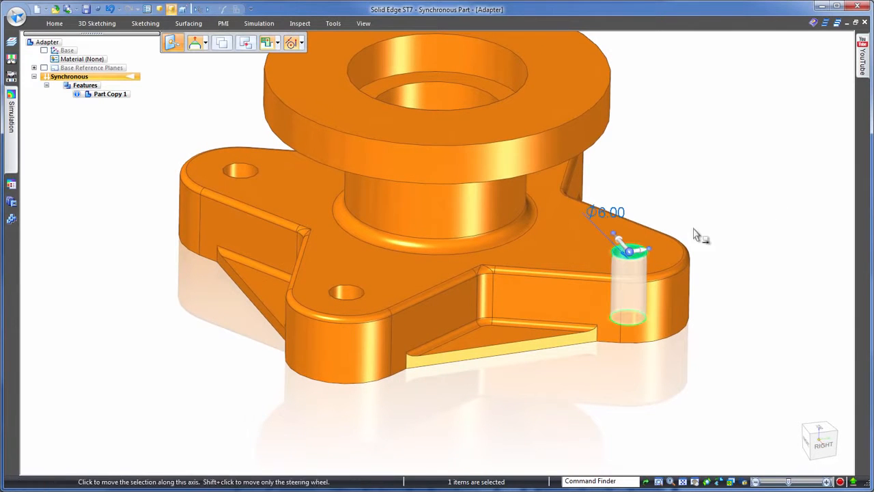
left_click(625, 212)
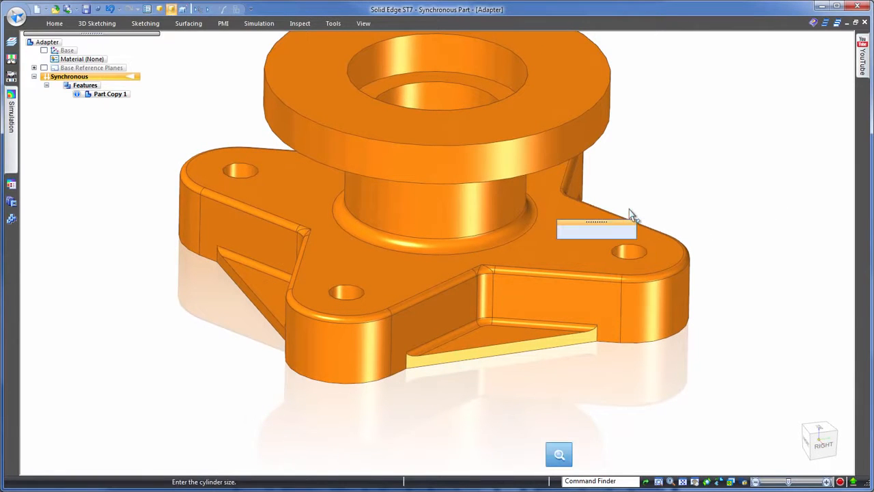
scroll(622, 235, "up", 10)
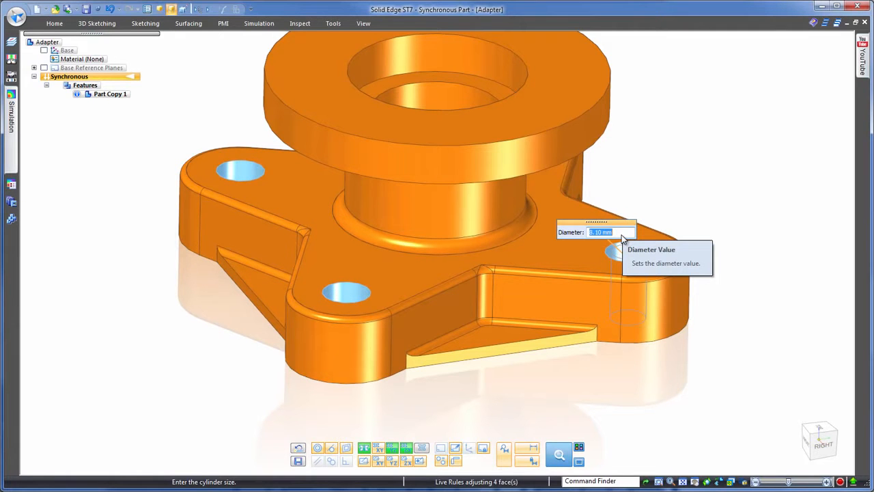
type("5")
key("Return")
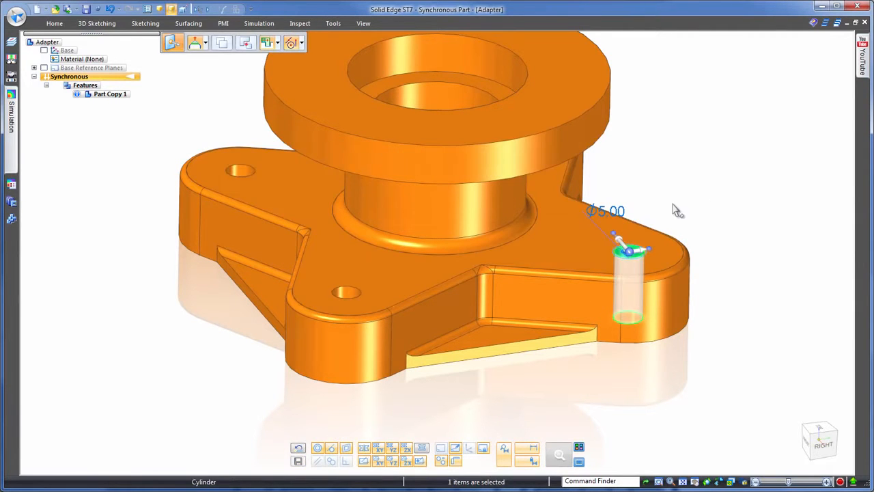
left_click(717, 186)
Step: Dimension the upper round flange's thickness with Smart Dimension and set it to 6 mm, keeping its top face fixed
middle_click_drag(725, 182, 701, 164)
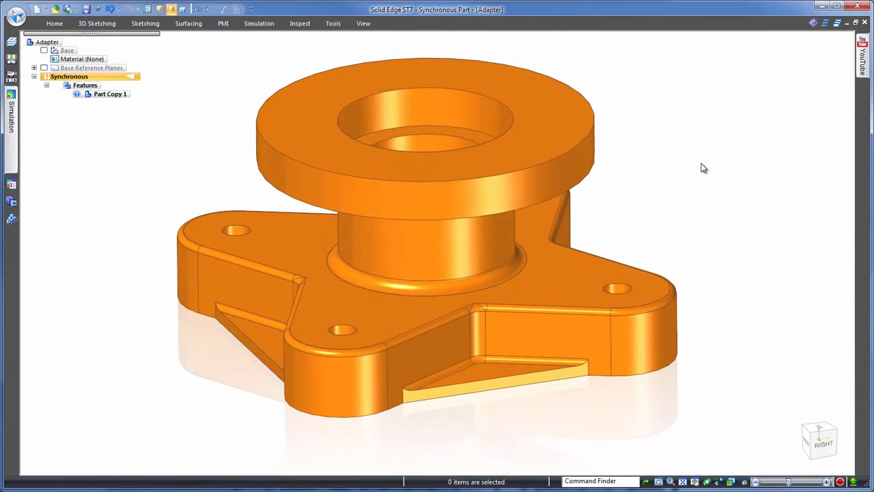
right_click(703, 168)
left_click(675, 163)
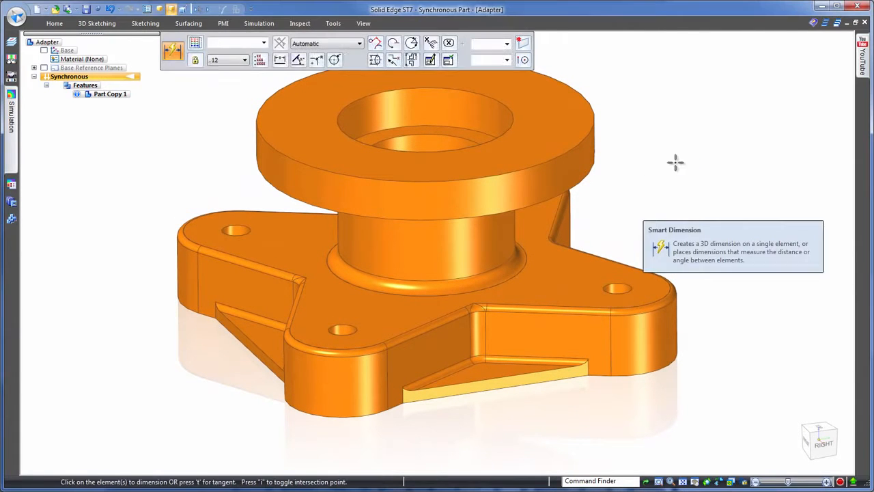
left_click(593, 171)
left_click(618, 164)
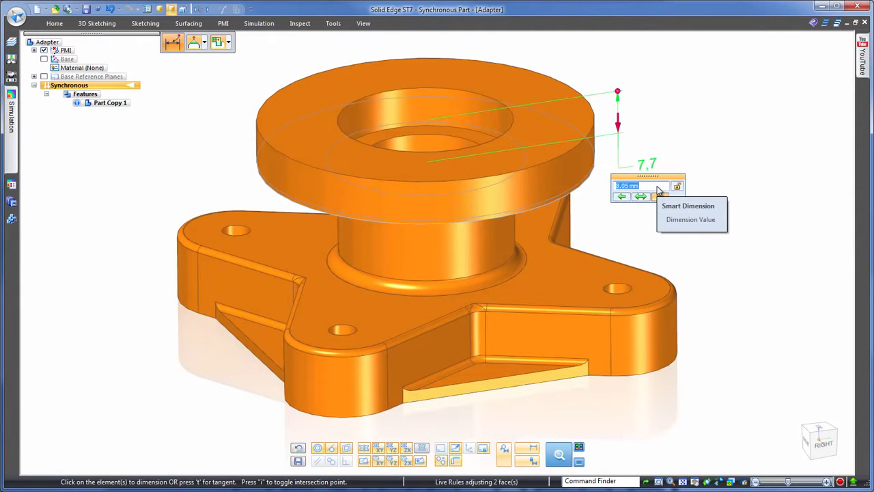
type("6")
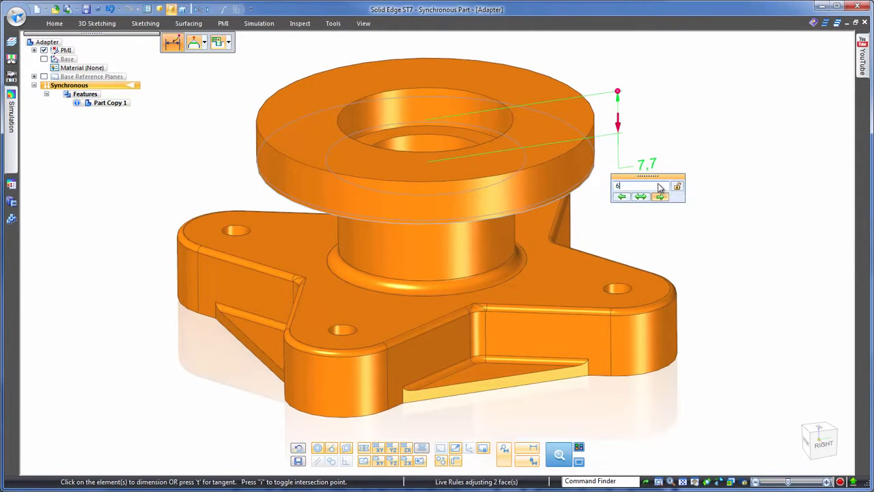
key("Return")
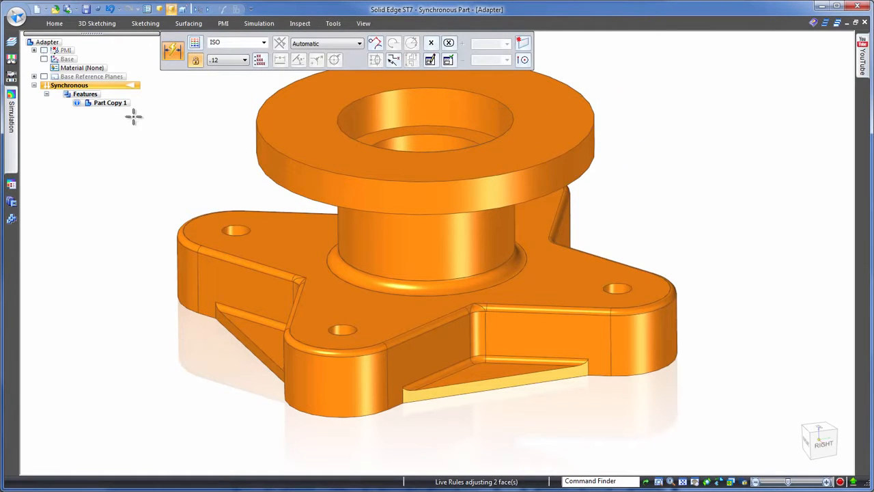
key("Escape")
Step: Reorder the rounds where they meet at two of the base's inner top corners
scroll(699, 142, "down", 2)
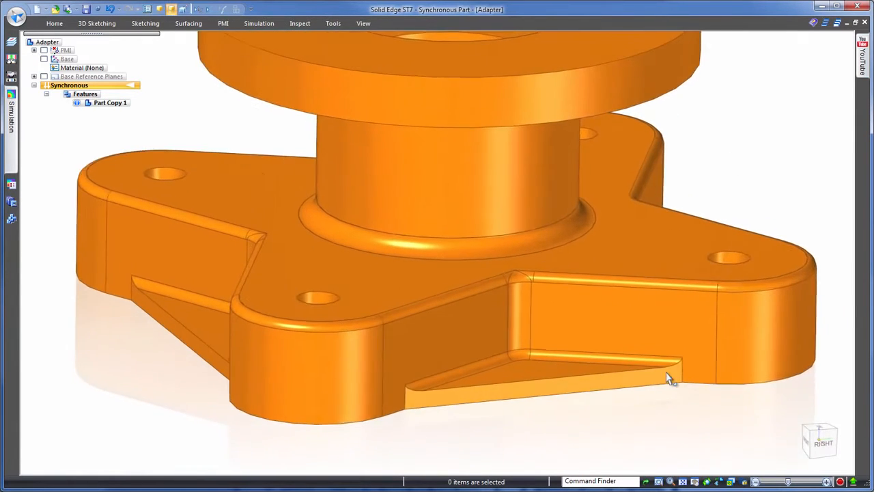
left_click(537, 266)
right_click(537, 265)
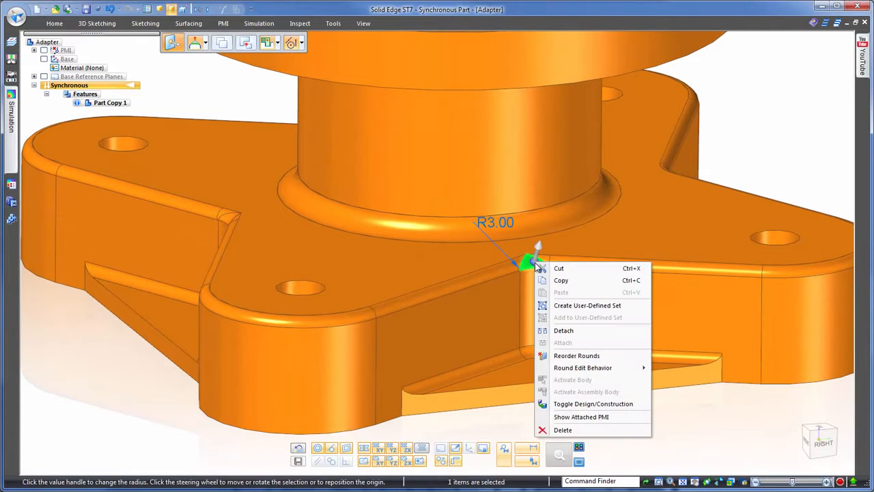
left_click(574, 357)
left_click(647, 432)
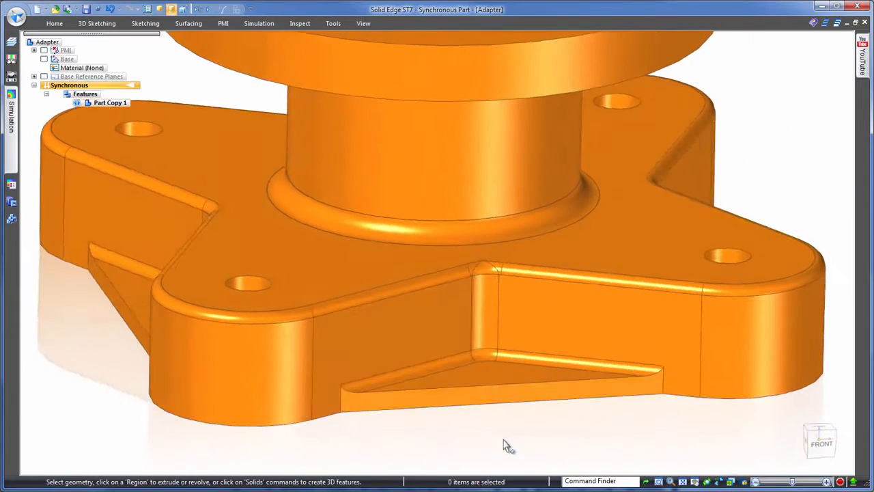
left_click(506, 263)
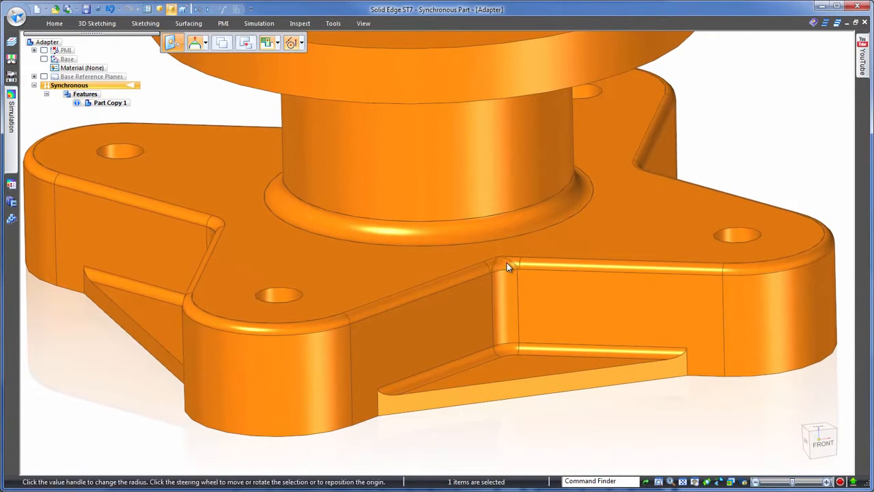
right_click(507, 262)
left_click(542, 357)
left_click(648, 434)
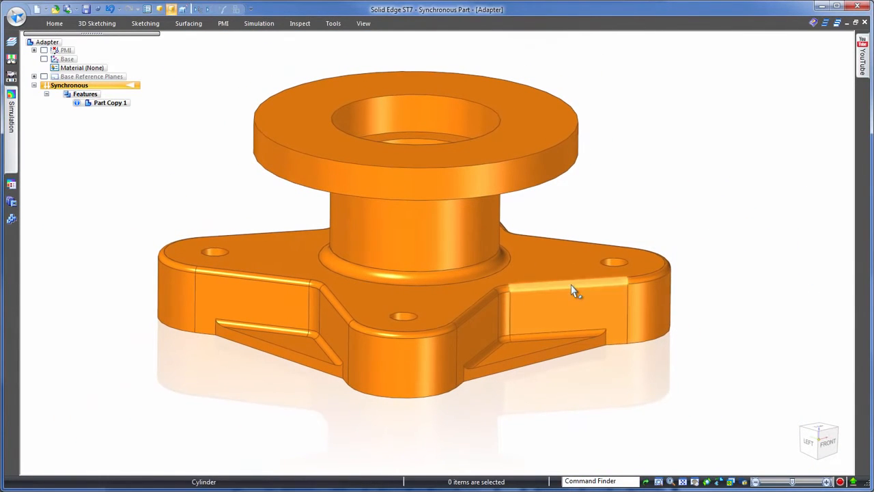
Step: Set the radius of the rounds along the base's top edge and the matching web rounds to 1.5 mm
left_click(573, 286)
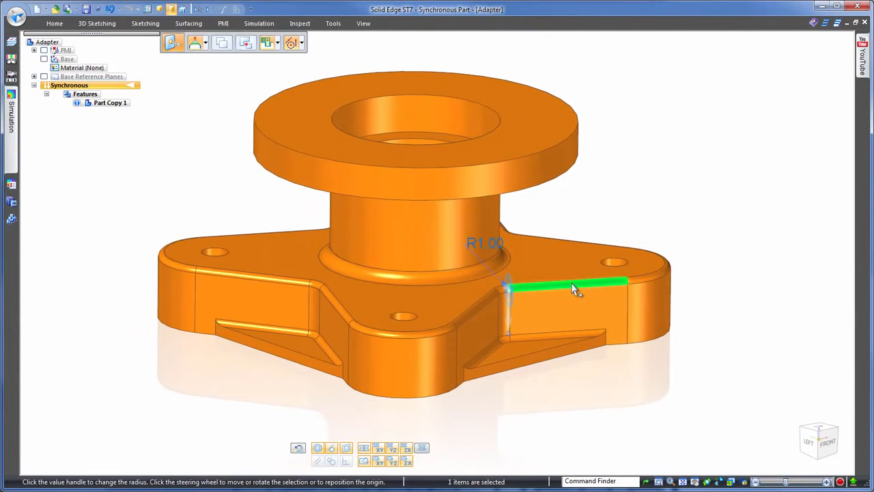
left_click(493, 243)
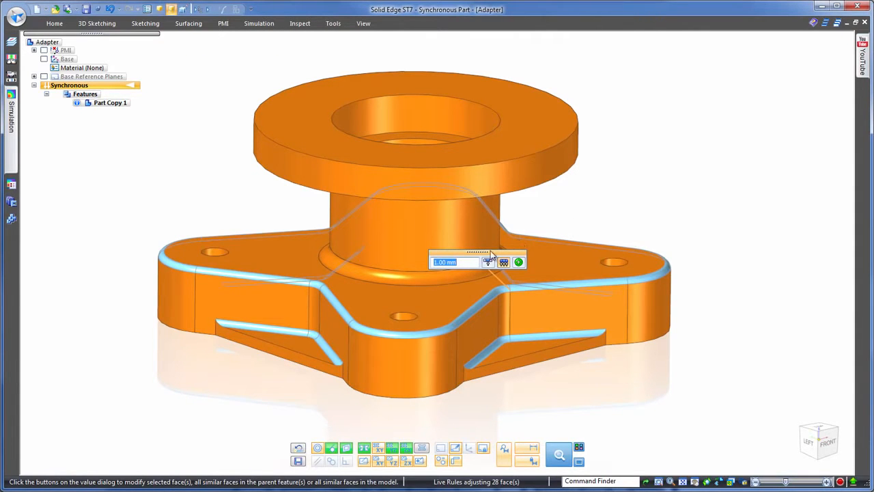
scroll(472, 266, "up", 4)
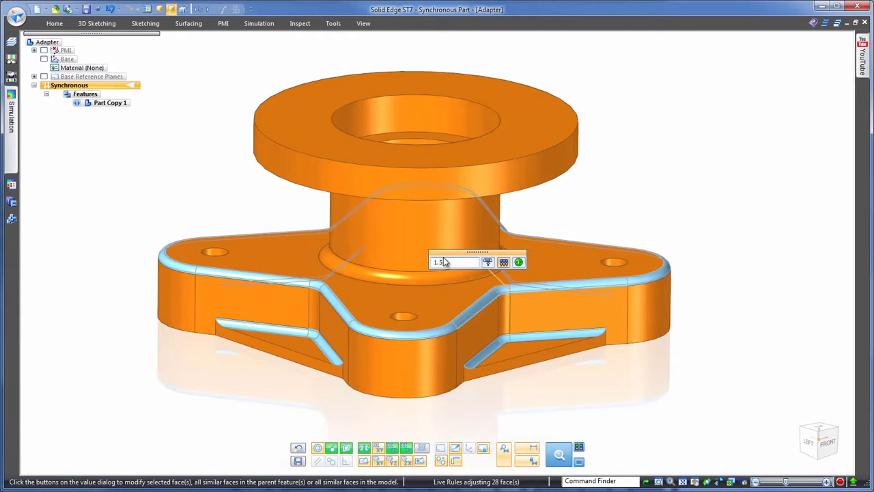
type("1.5")
key("Return")
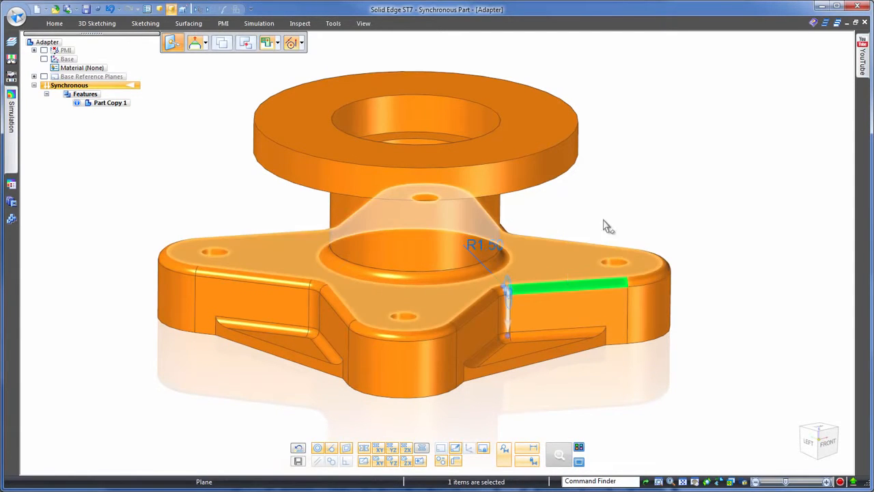
left_click(629, 188)
scroll(665, 150, "down", 3)
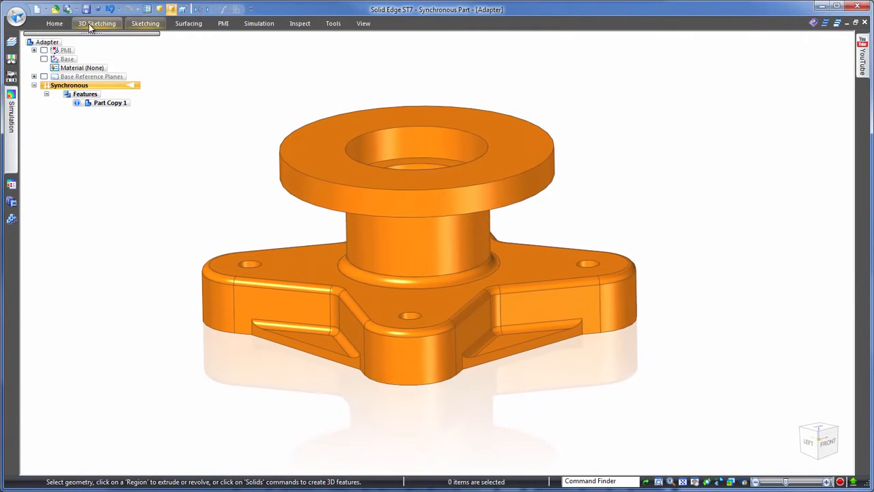
Step: Run hole recognition on the part, excluding the 22 mm counterbore so only the four 5 mm simple holes are recognized
left_click(54, 23)
left_click(463, 63)
left_click(486, 111)
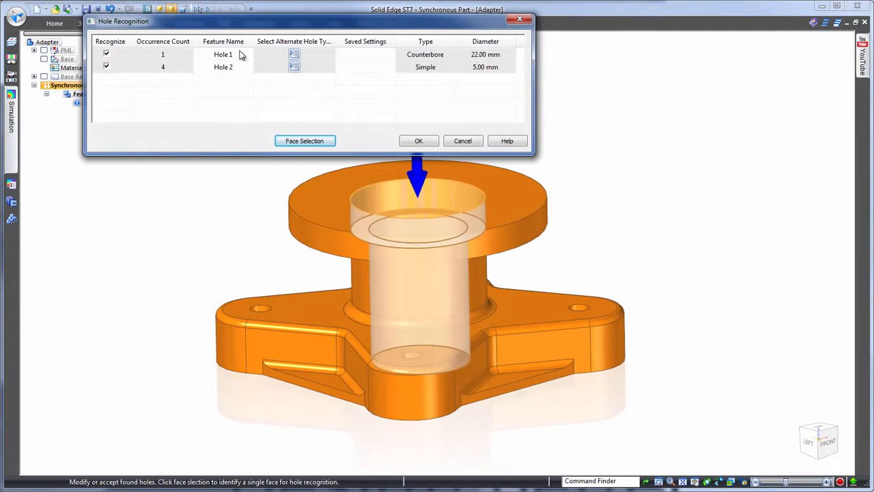
left_click(107, 54)
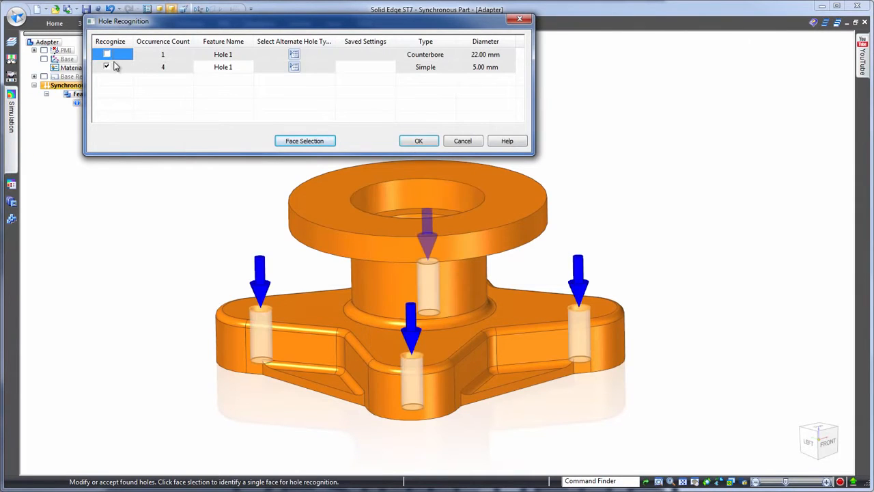
Step: Convert the four recognized holes to through counterbores, ISO Metric, Socket Head 4762, size M4, Loose (H14) fit
left_click(293, 68)
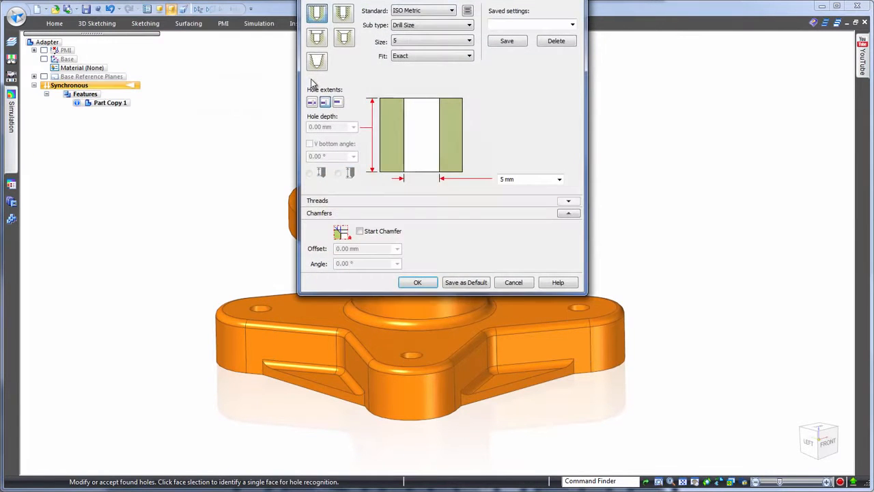
left_click(317, 38)
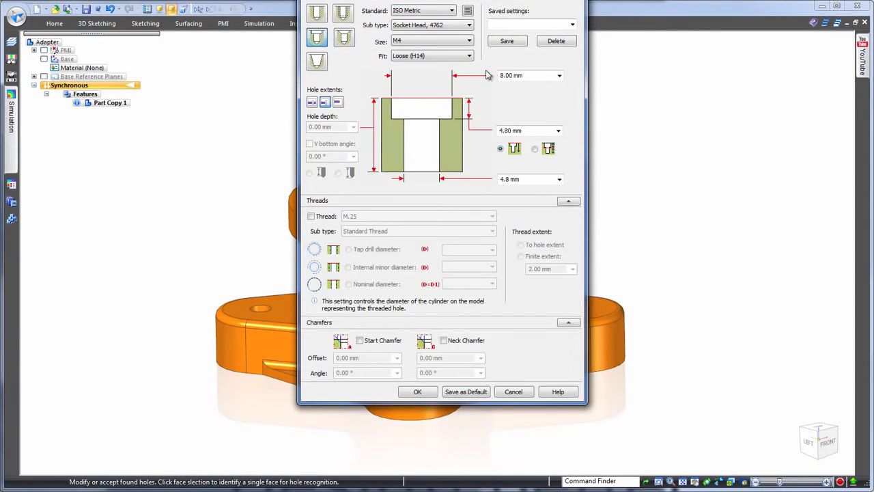
left_click(417, 391)
left_click(418, 141)
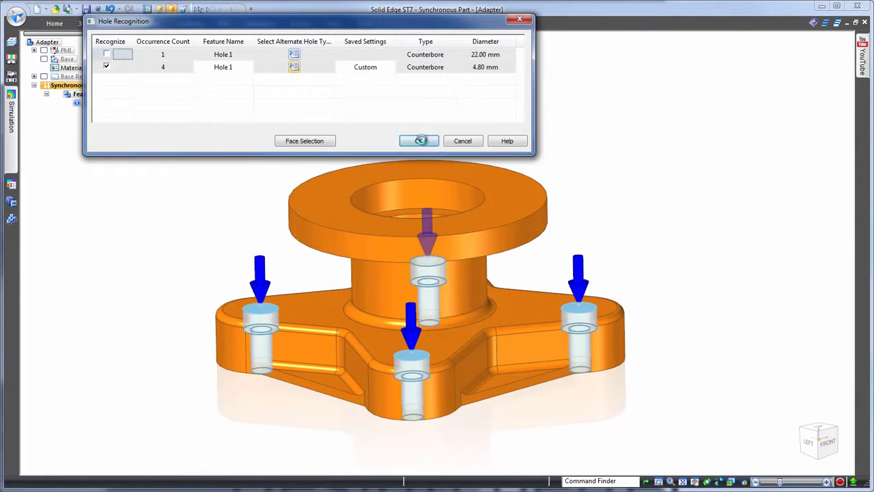
Step: Delete the triangular webs between the base's lobes by fence-selecting their faces from the front, leaving the base's bottom face out
middle_click_drag(704, 117, 733, 118)
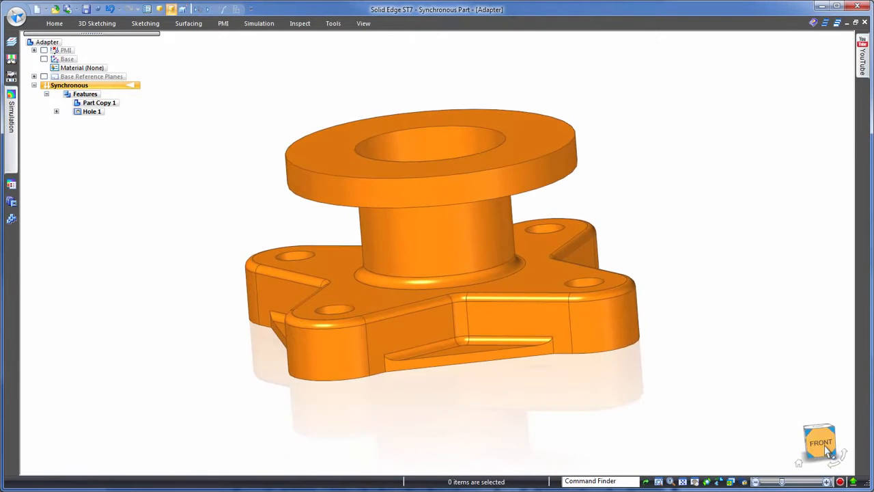
left_click(820, 440)
scroll(456, 418, "down", 5)
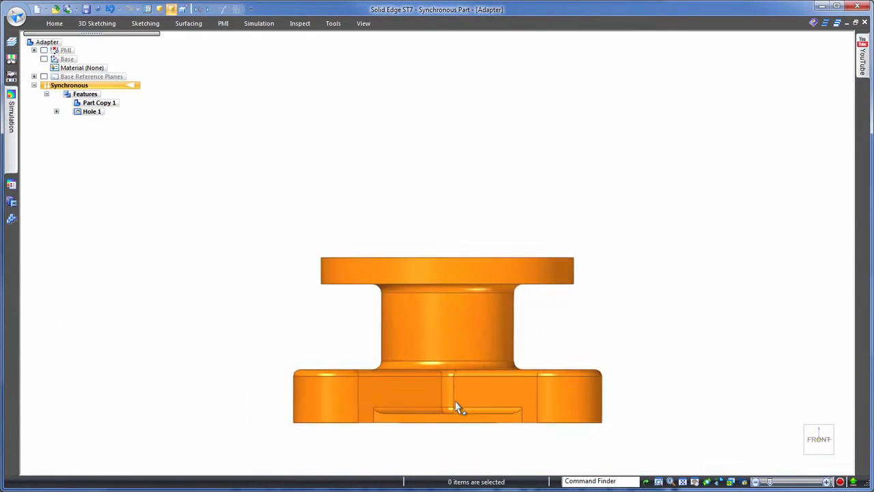
left_click_drag(316, 411, 640, 430)
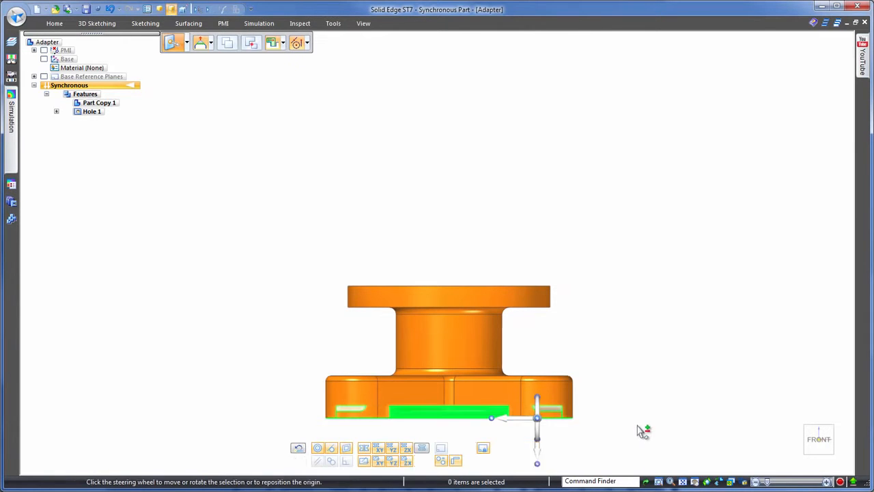
middle_click_drag(657, 335, 403, 386)
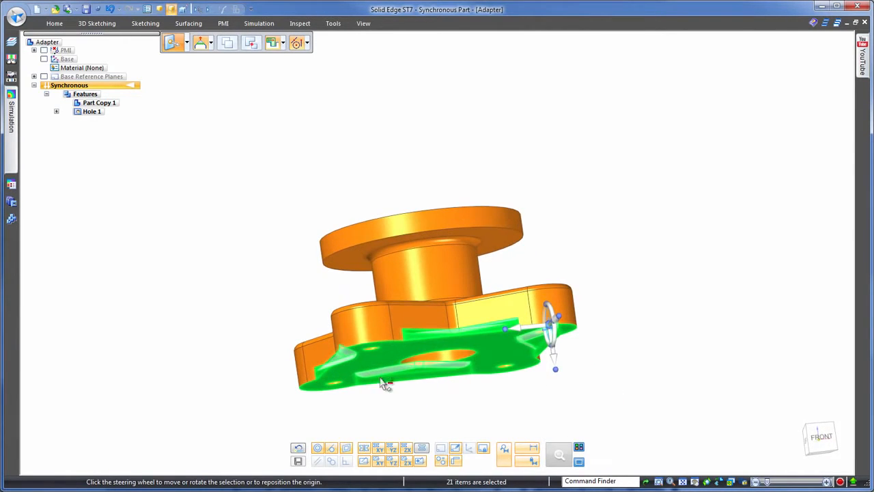
left_click(381, 360)
middle_click_drag(799, 281, 683, 248)
right_click(679, 250)
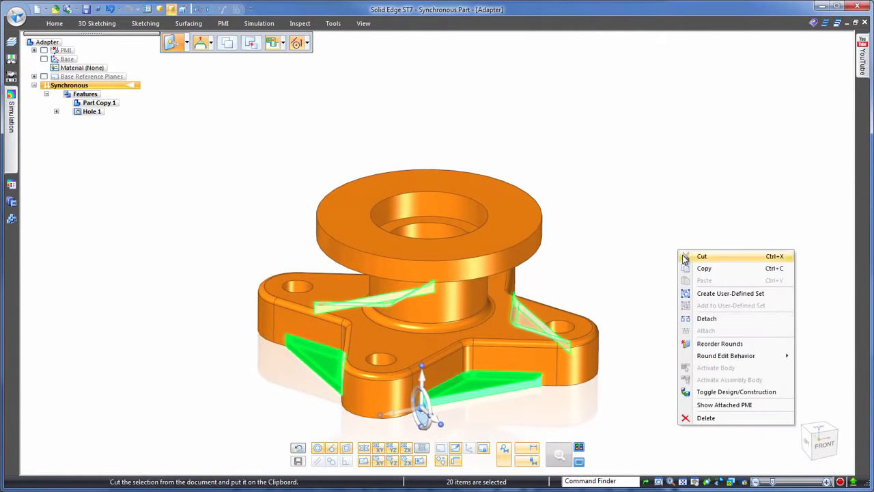
left_click(720, 418)
Step: Try moving one lobe's counterbored hole outward so the base's symmetric lobes follow
middle_click_drag(680, 247, 663, 238)
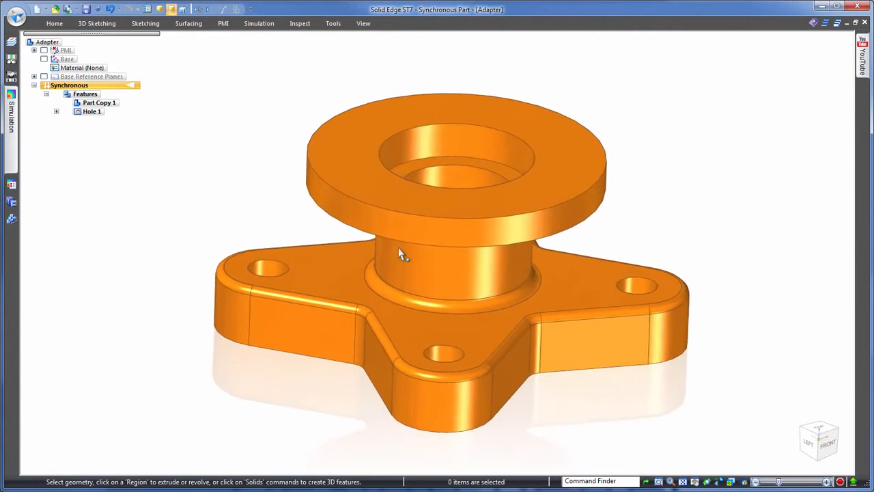
left_click(277, 270)
left_click(287, 274)
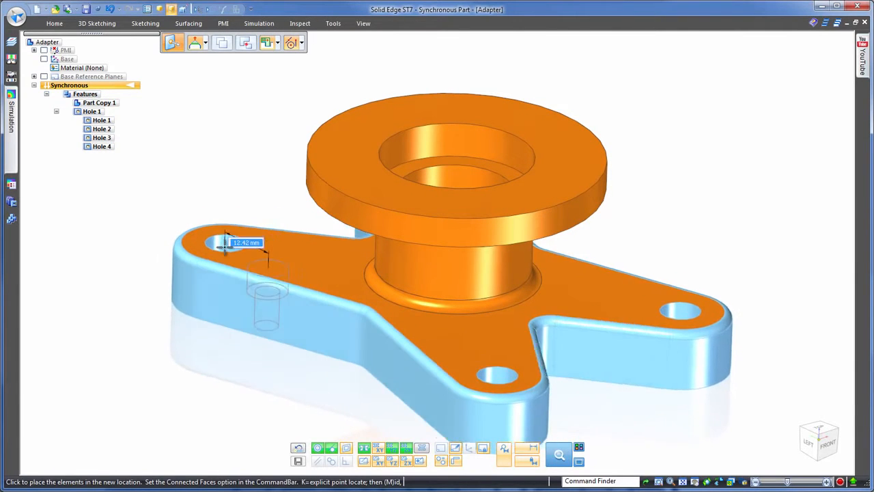
key("Escape")
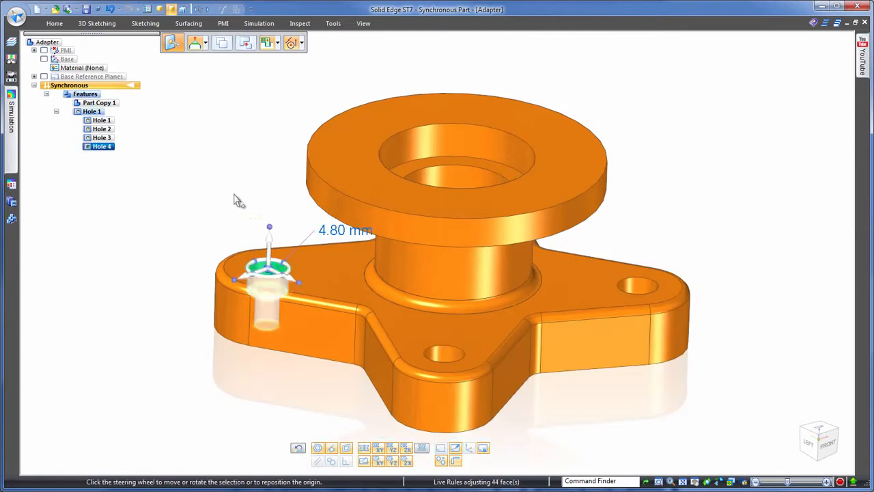
key("Escape")
Step: In the Frame.asm assembly, place Adapter.par from the Components folder onto the front round shaft, flipping its direction
scroll(345, 207, "down", 2)
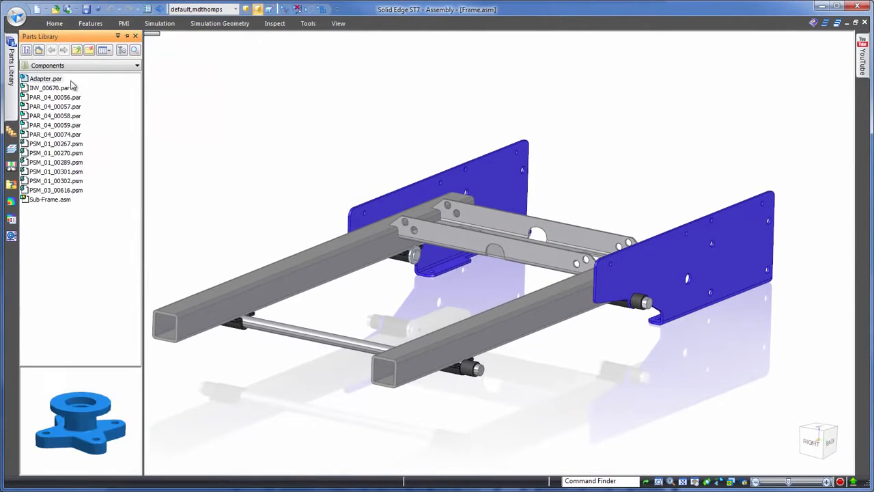
scroll(179, 125, "up", 3)
left_click(512, 355)
key("f")
key("Escape")
left_click(478, 400)
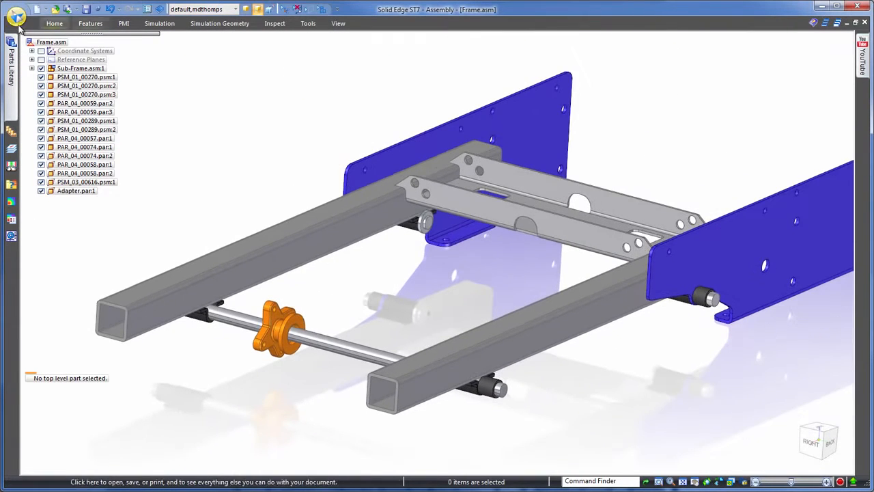
Step: Open the Parasolid file PSM_03_00615.x_t with the ISO Sheet Metal.psm template
left_click(16, 19)
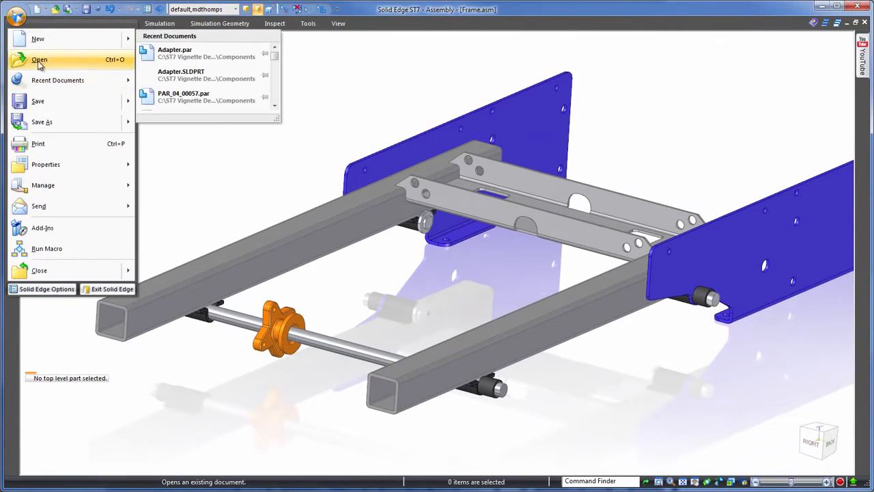
left_click(34, 60)
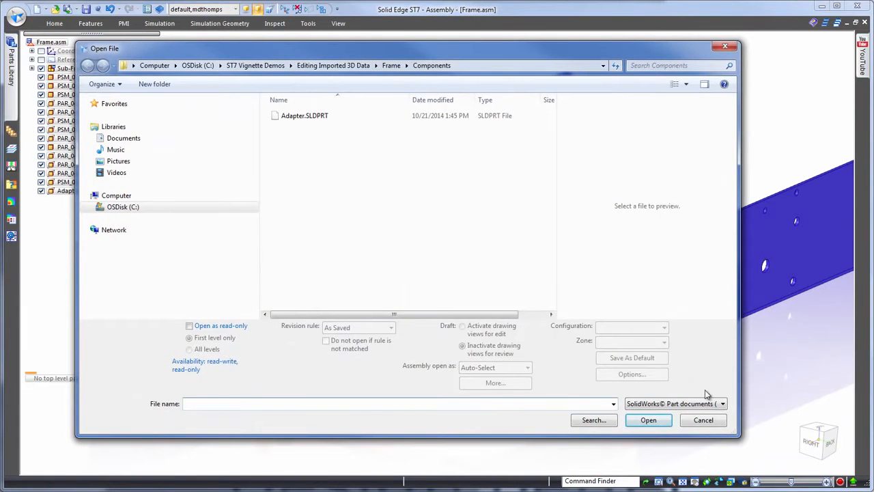
left_click(718, 404)
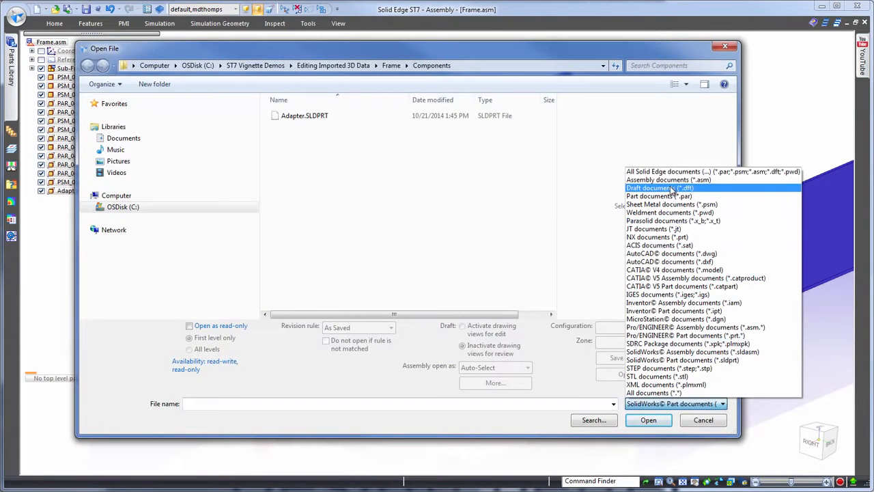
left_click(673, 221)
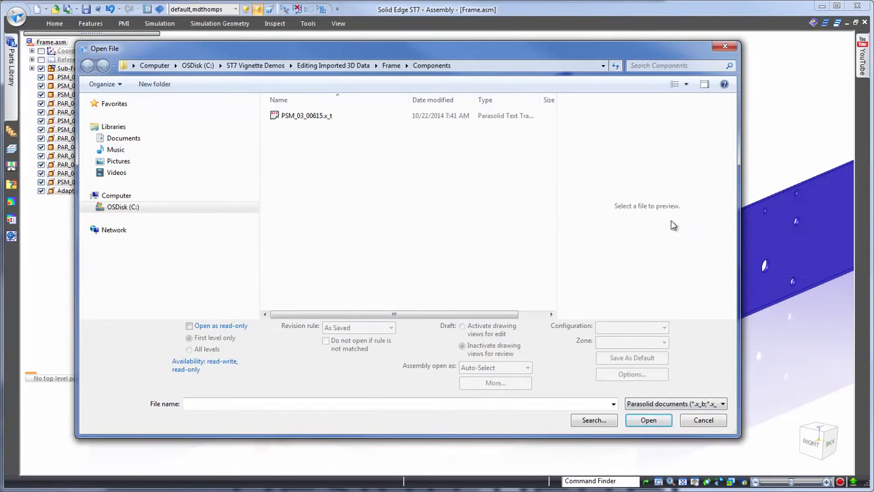
left_click(297, 118)
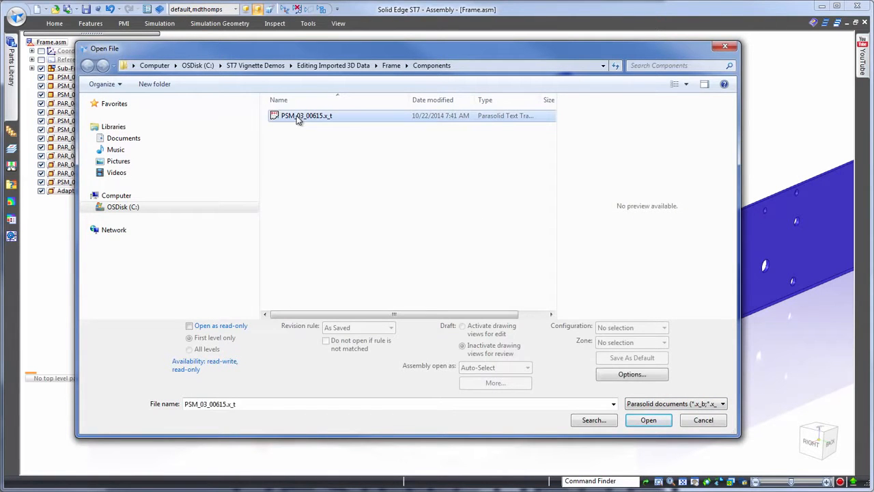
left_click(647, 420)
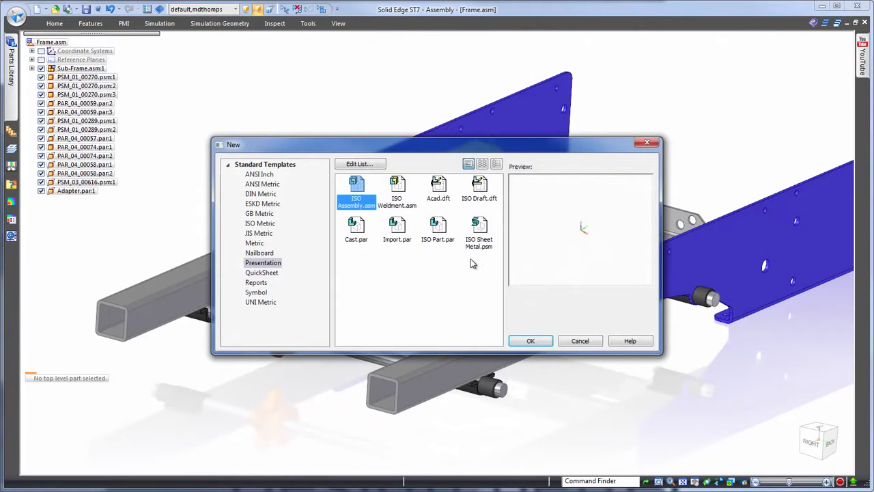
left_click(531, 341)
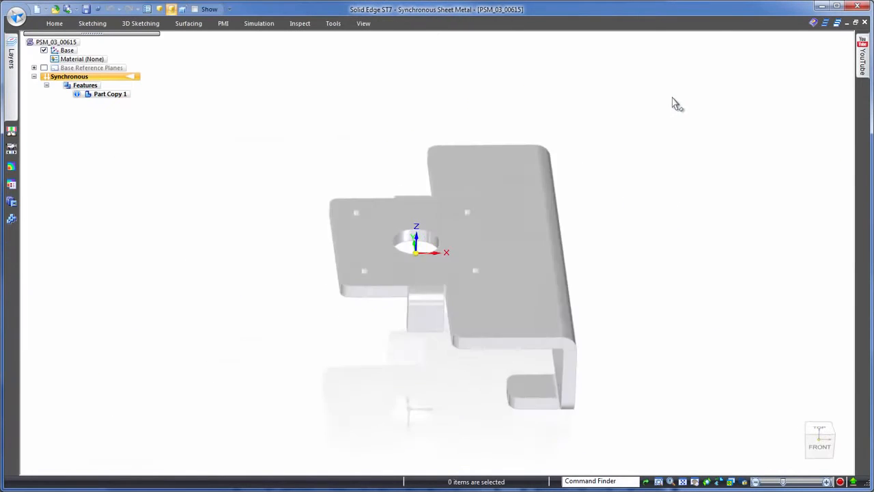
Step: Assign the material Aluminum, 1060 to the imported sheet metal part and display it shaded with visible edges
right_click(80, 59)
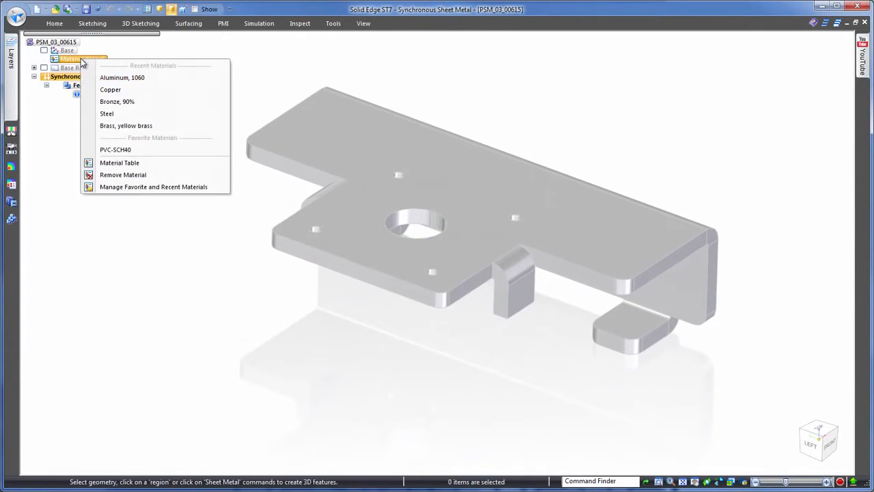
left_click(117, 78)
left_click(363, 23)
left_click(332, 43)
left_click(310, 42)
key("a")
left_click(263, 53)
left_click(399, 146)
left_click(490, 42)
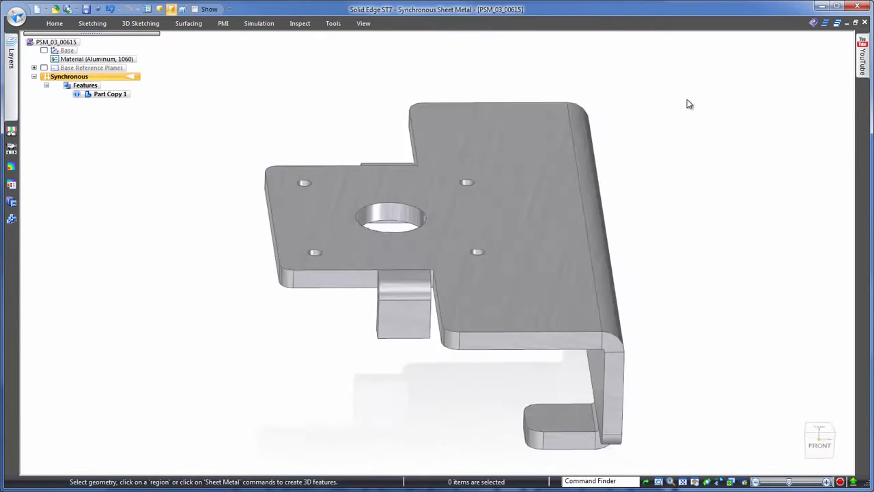
Step: Open the AutoCAD drawing PSM_03_00615.dwg from the Components folder
left_click(17, 19)
left_click(35, 59)
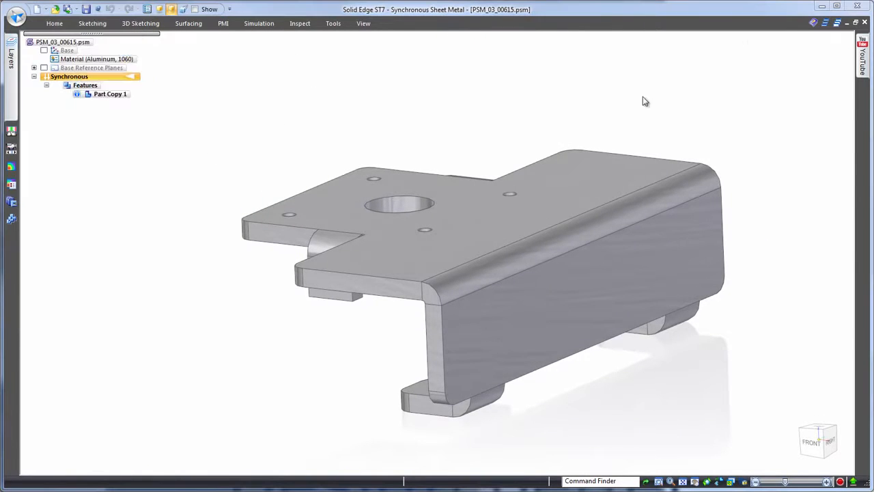
left_click(723, 402)
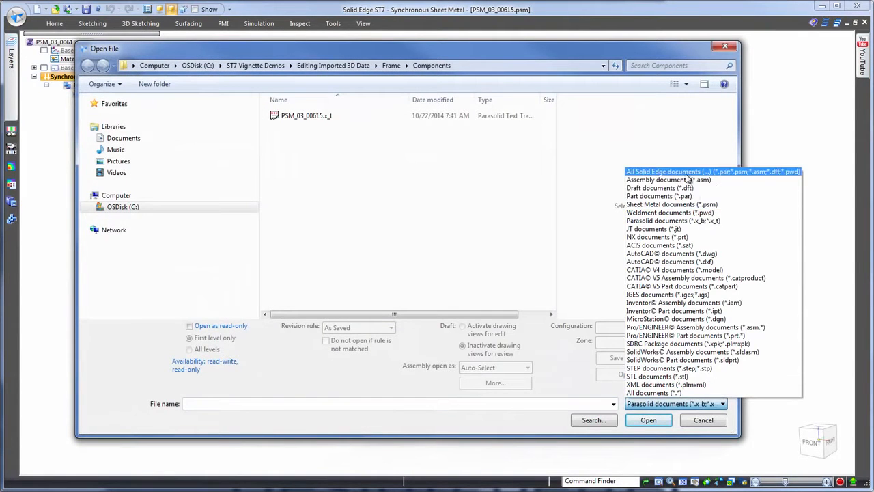
left_click(687, 254)
double_click(307, 118)
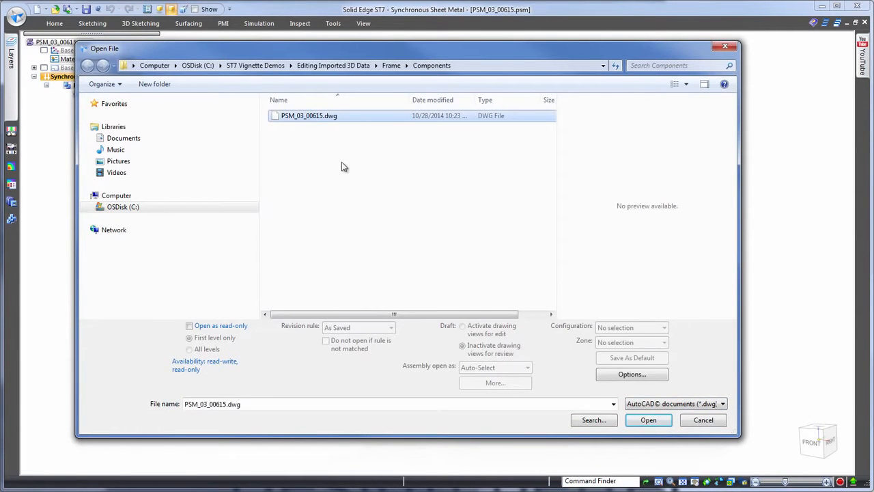
Step: Start Create 3D into the existing file and define the dimensioned bracket profile above the plan view as the primary Front View
right_click(486, 190)
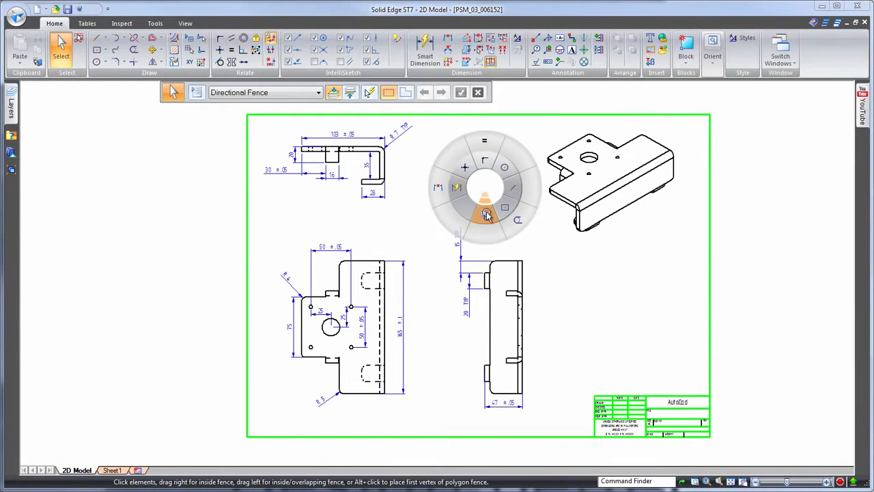
left_click(486, 215)
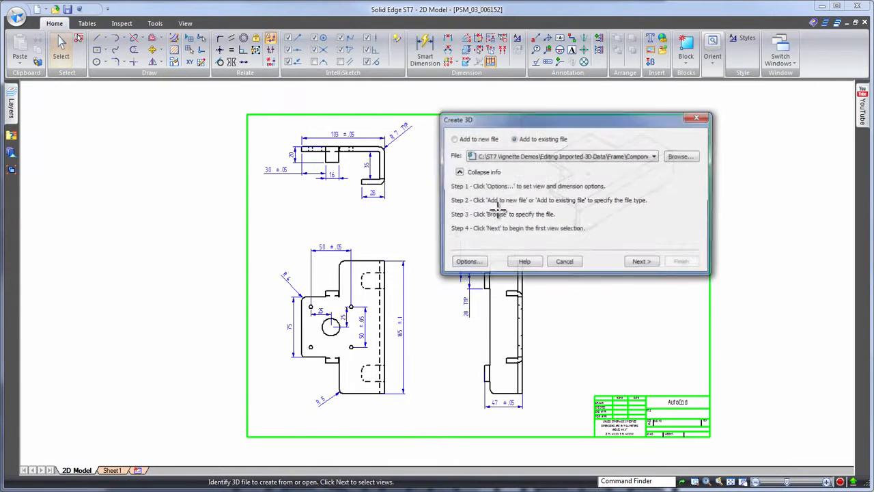
left_click(642, 263)
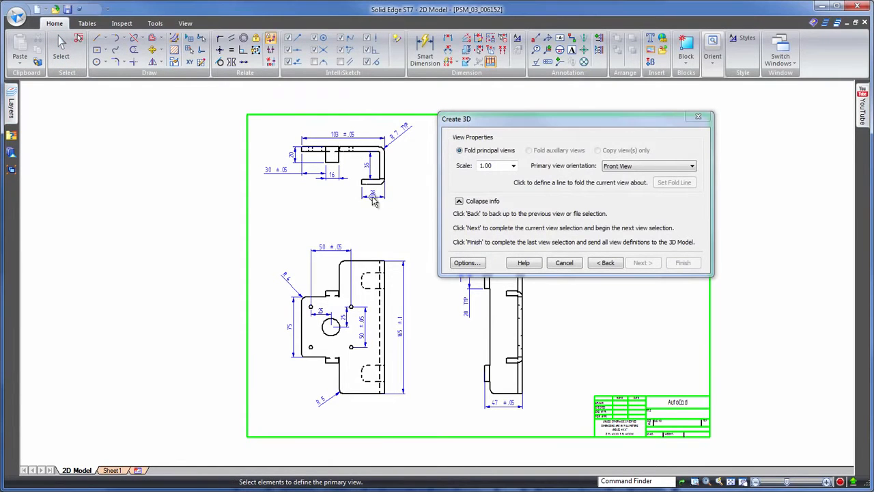
left_click_drag(421, 223, 259, 102)
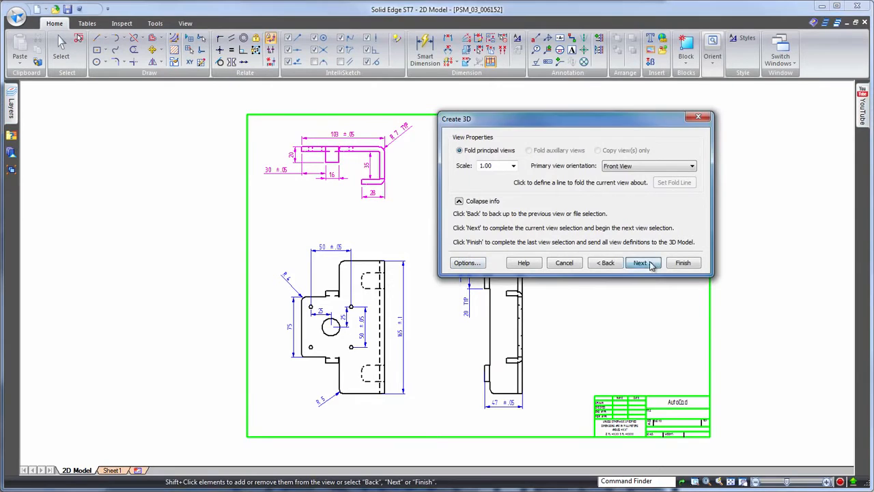
Step: Add the plan view with its dimensions as a folded principal view and send the views to the 3D model
left_click(648, 264)
left_click_drag(425, 421, 279, 240)
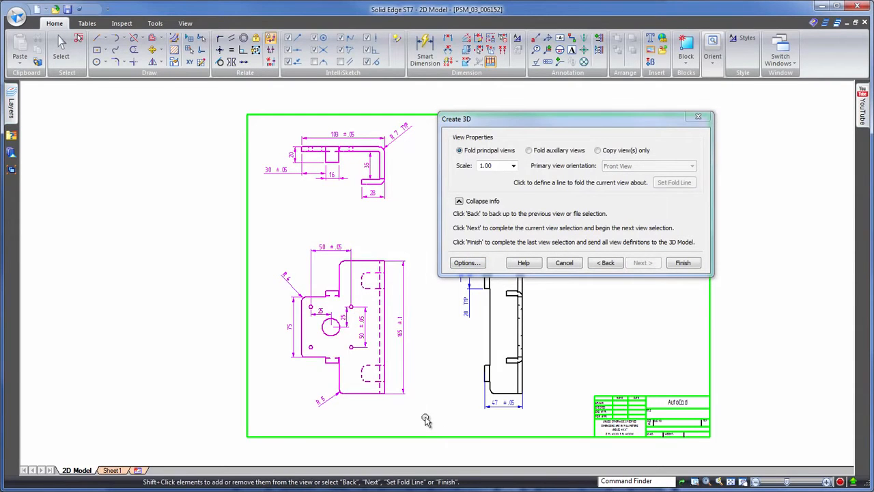
left_click(683, 262)
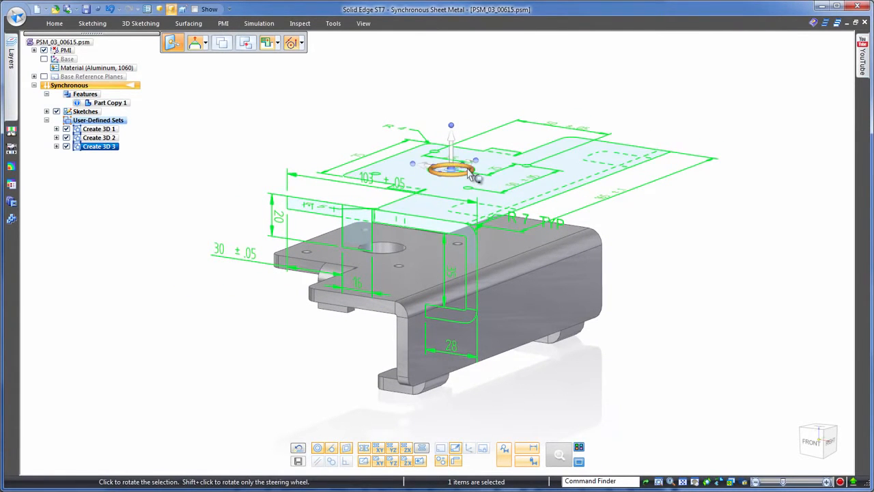
Step: Move the Create 3D 3 drawing views onto the bracket so that they line up with its large hole and top face
left_click(466, 175)
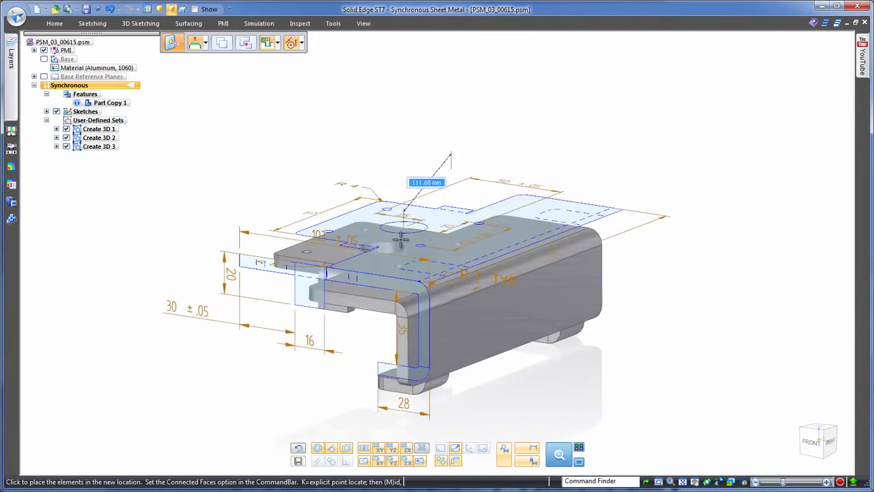
left_click(398, 242)
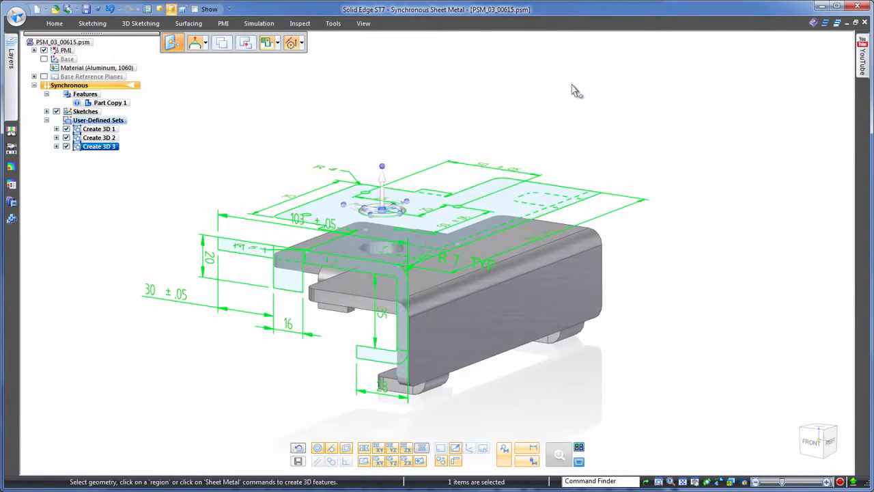
left_click(382, 191)
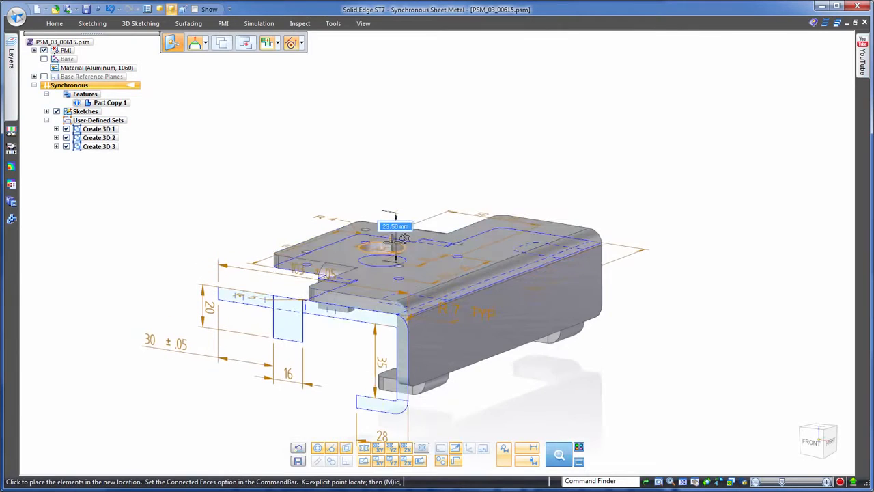
left_click(398, 244)
Step: Hide the sketches and attach the Create 3D 3 drawing dimensions to the bracket model as PMI
left_click(634, 93)
left_click(635, 92)
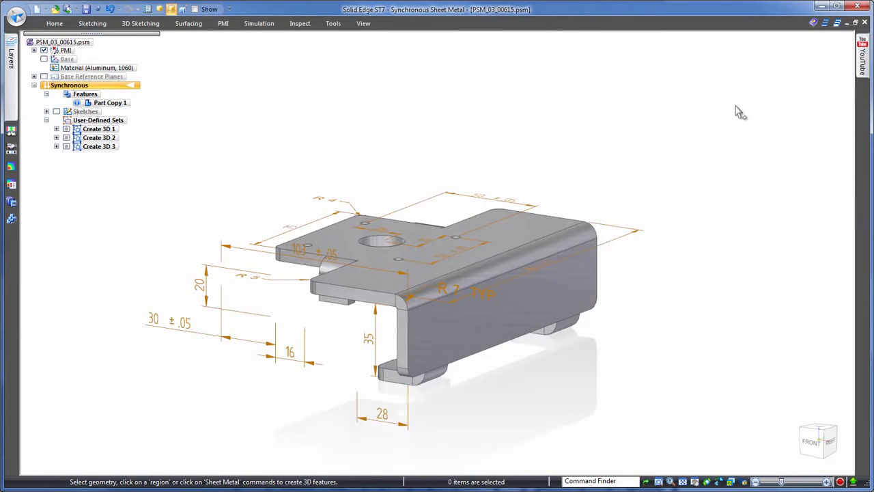
right_click(111, 147)
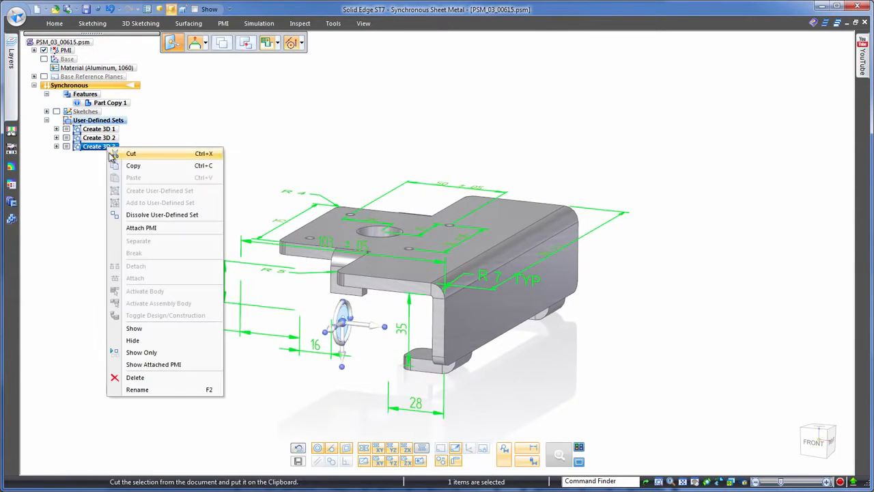
left_click(145, 228)
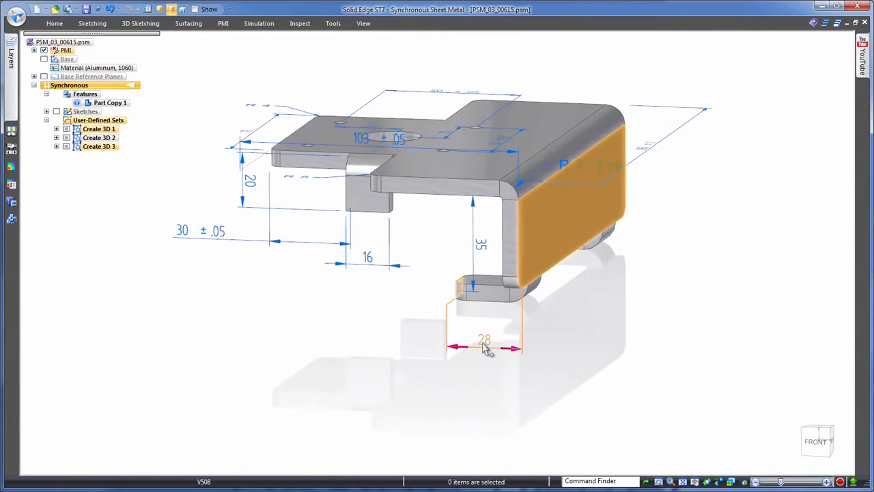
Step: Set the lower tabs' 28 mm length dimension to 35 mm and the height dimension down to them to 51 mm
left_click(483, 345)
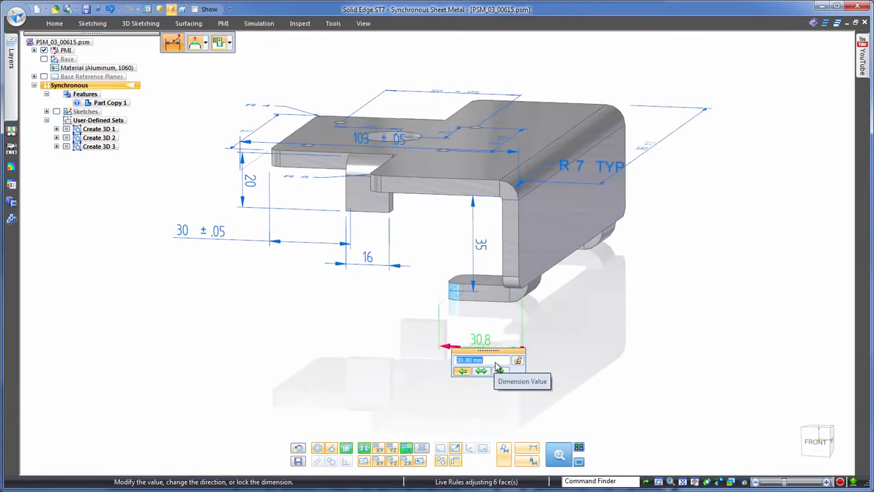
key("Return")
left_click(481, 247)
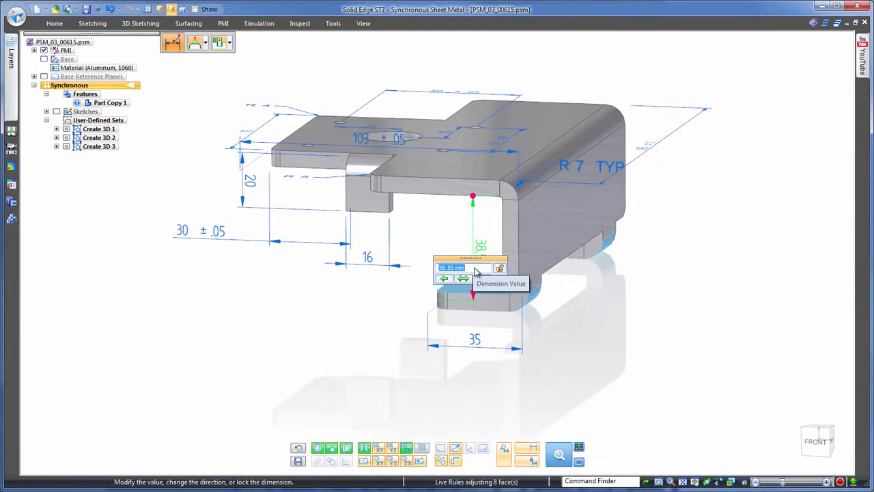
type("51")
key("Return")
Step: Hide the PMI and transform the imported bracket into synchronous sheet metal, using its top face as the base face
middle_click_drag(673, 364, 788, 343)
left_click(44, 50)
left_click(333, 23)
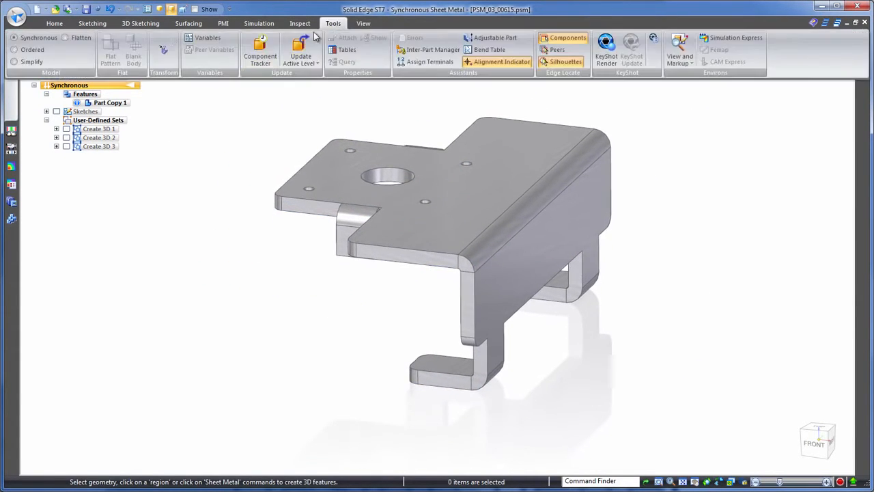
left_click(163, 52)
left_click(371, 164)
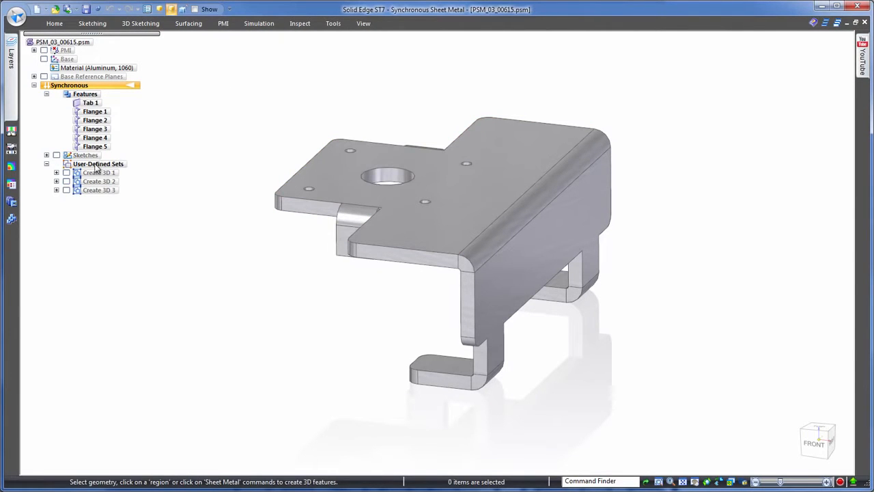
Step: Create the bracket's flat pattern from its top face
left_click(334, 23)
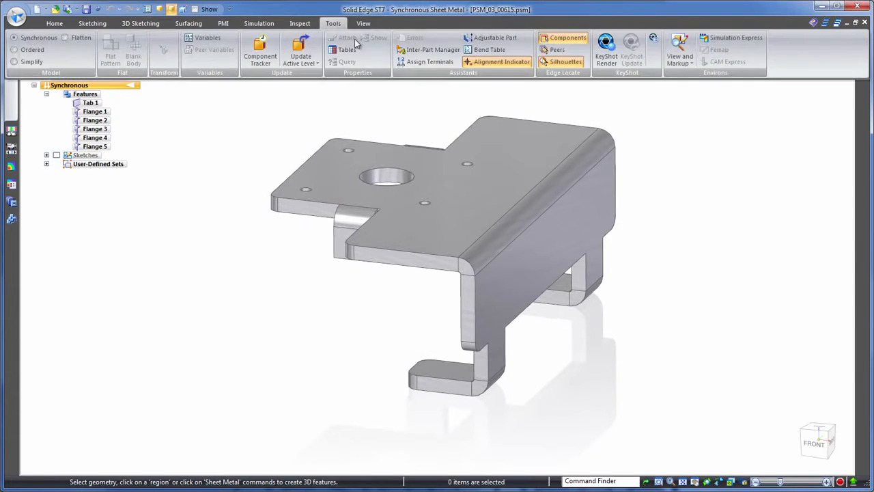
left_click(64, 38)
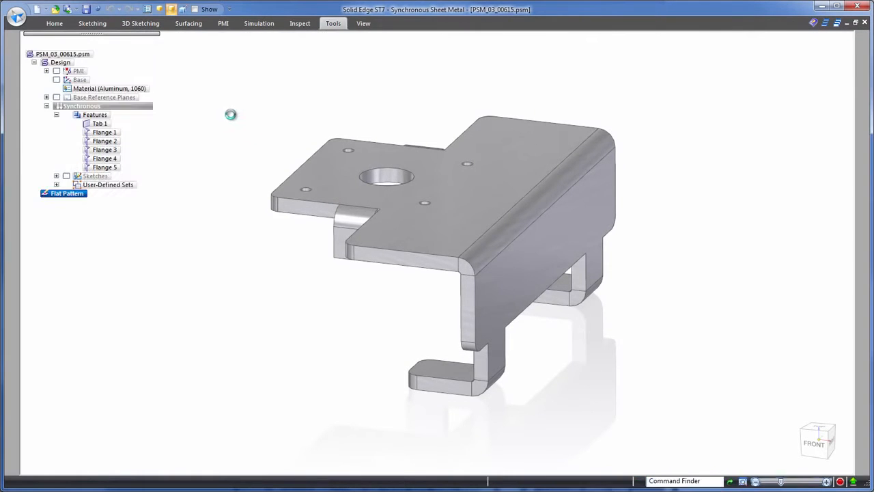
left_click(314, 154)
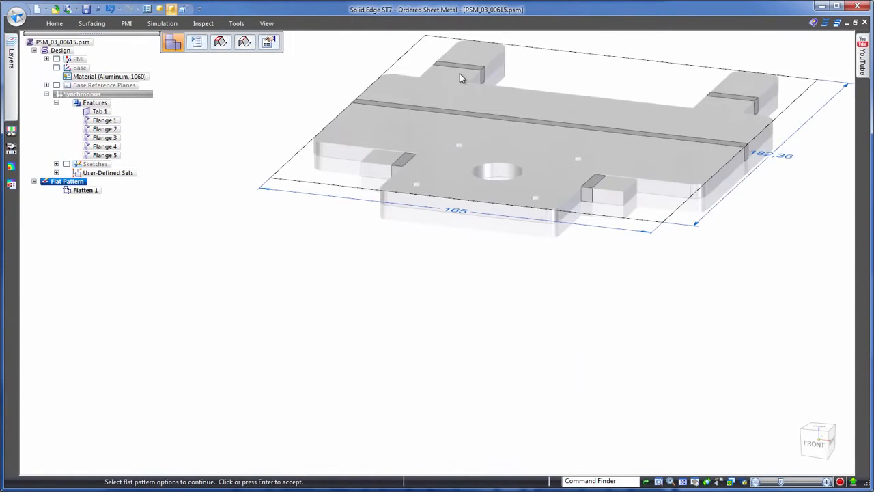
left_click(820, 429)
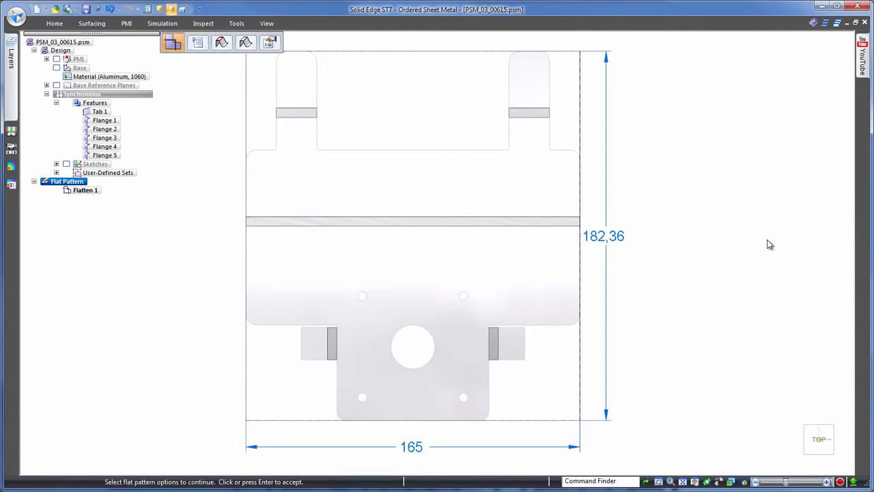
left_click(769, 245)
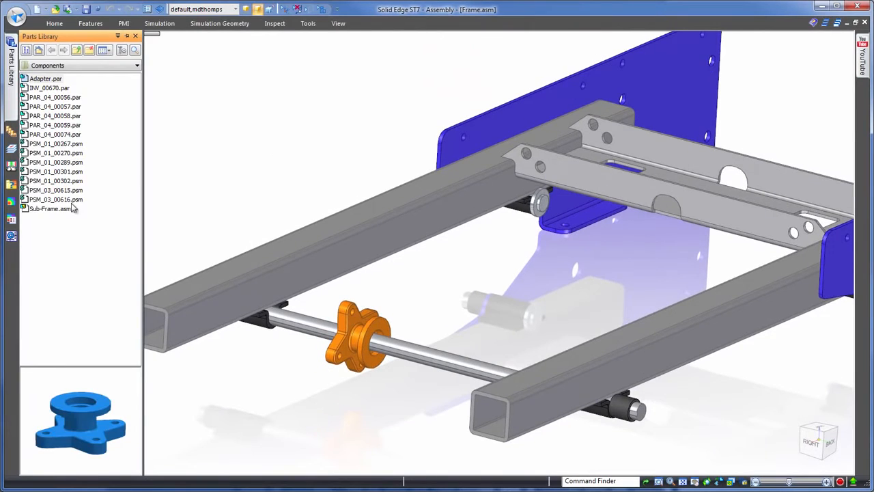
Step: Switch to Frame.asm and place PSM_03_00615.psm on the square tube, with its large hole aligned to the shaft
left_click_drag(56, 190, 602, 267)
right_click(540, 201)
left_click(595, 215)
left_click(338, 95)
left_click(256, 219)
left_click(392, 131)
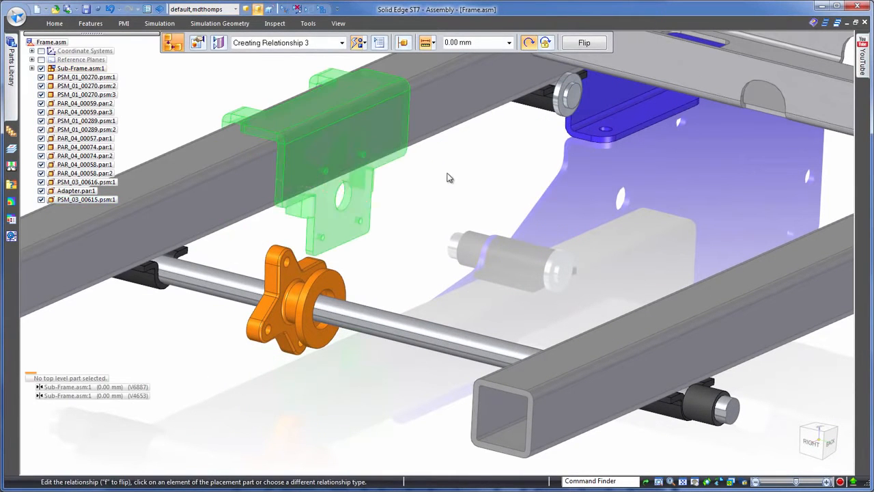
left_click(341, 190)
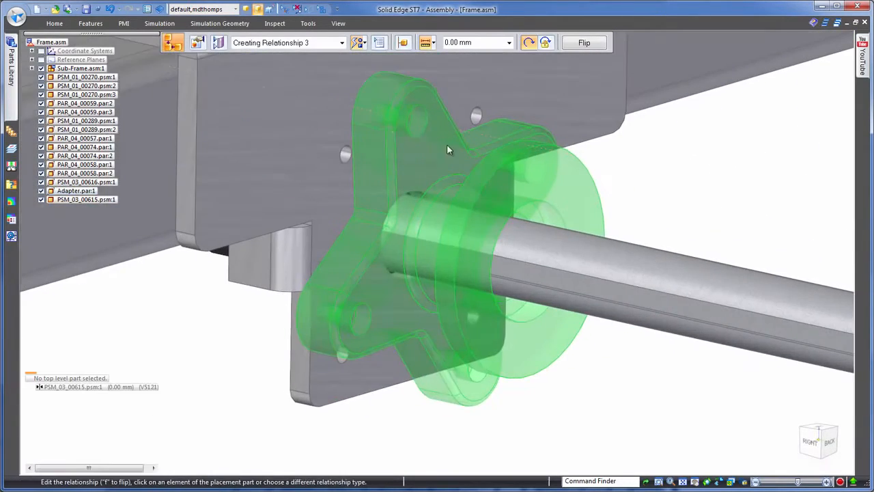
Step: Align the Adapter's mounting hole with the bracket's hole and place INV_00670.par against the Adapter on the shaft
left_click(409, 122)
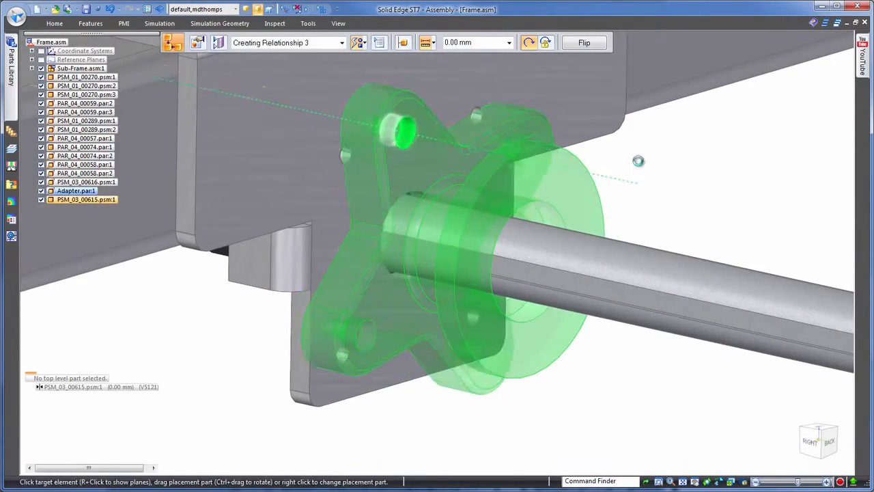
left_click(348, 161)
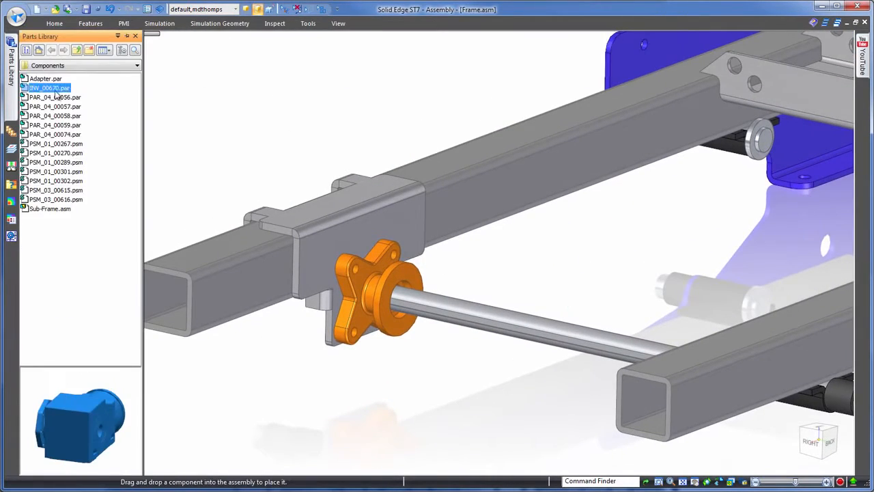
left_click_drag(229, 95, 697, 246)
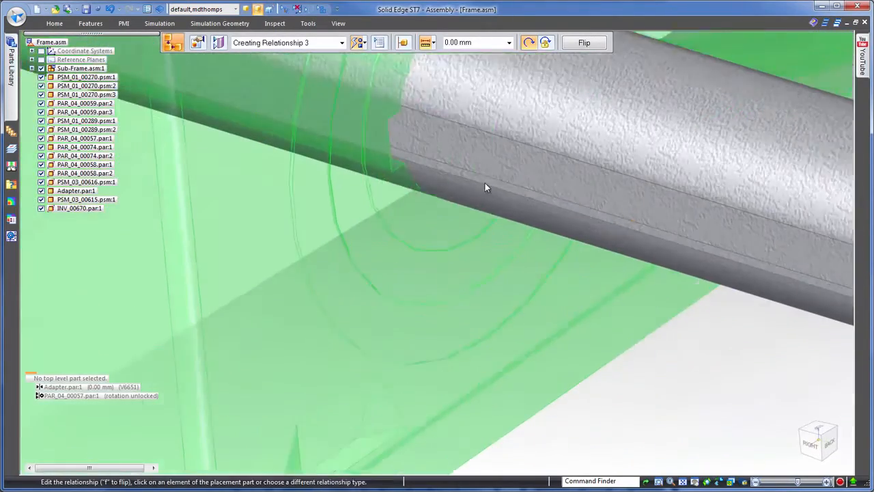
left_click(484, 182)
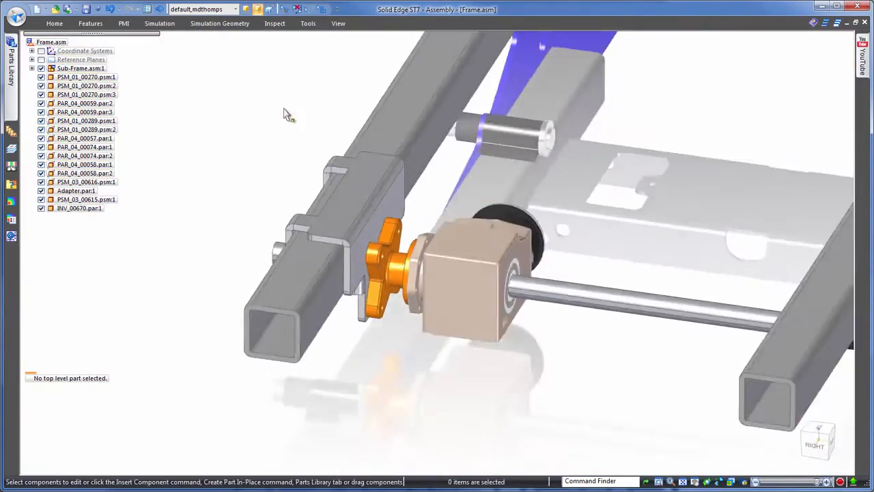
Step: Start editing the Adapter in place within the frame assembly
scroll(604, 121, "up", 5)
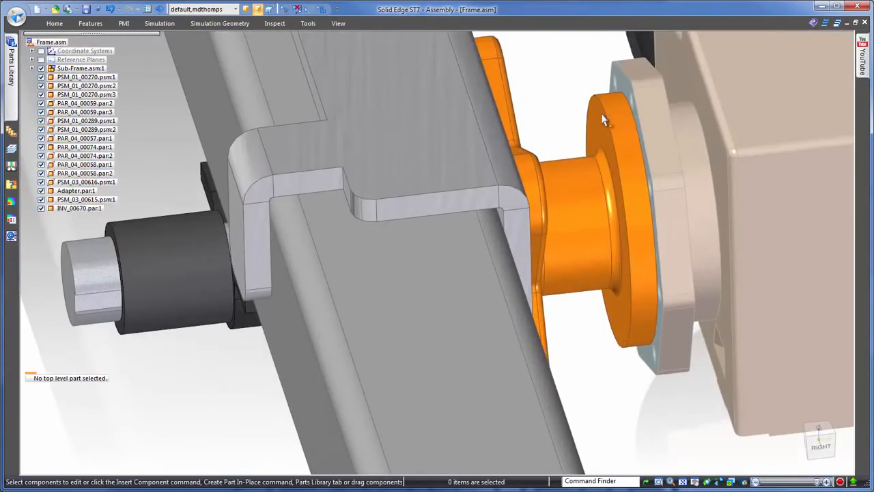
left_click(592, 165)
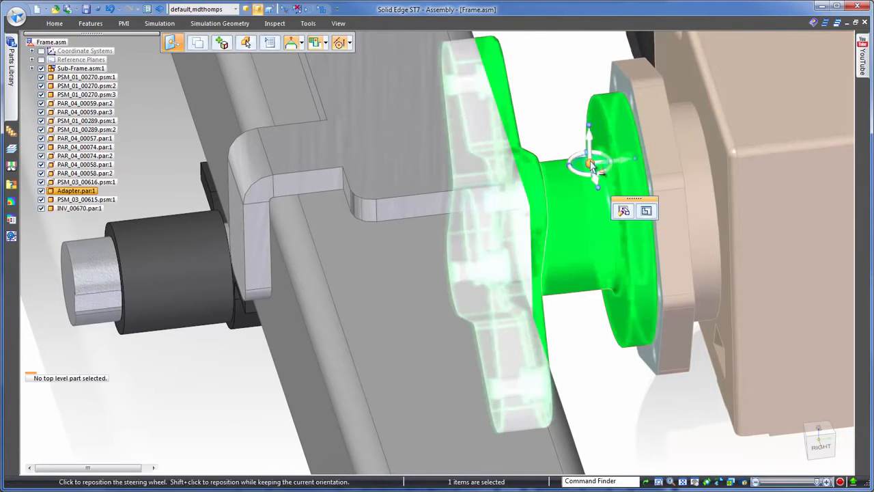
left_click(646, 211)
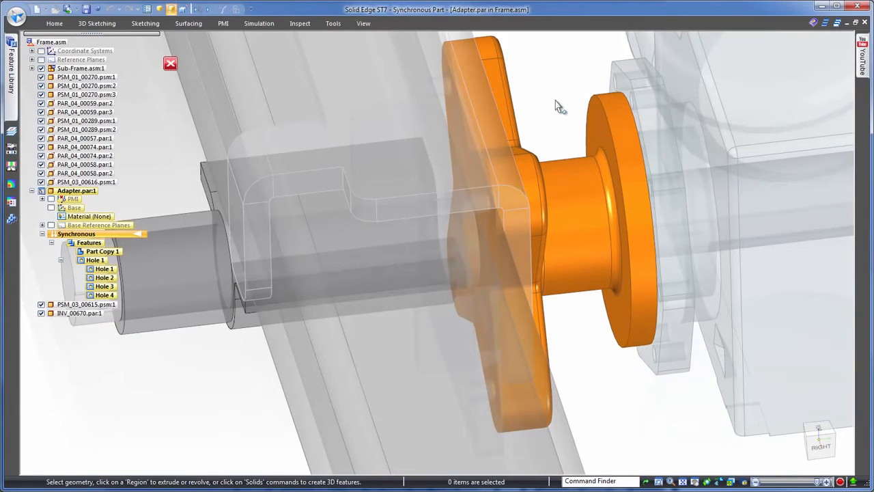
Step: Extrude the gearbox's mounting flange face over the thickness of the Adapter's round flange and return to the assembly
right_click(556, 102)
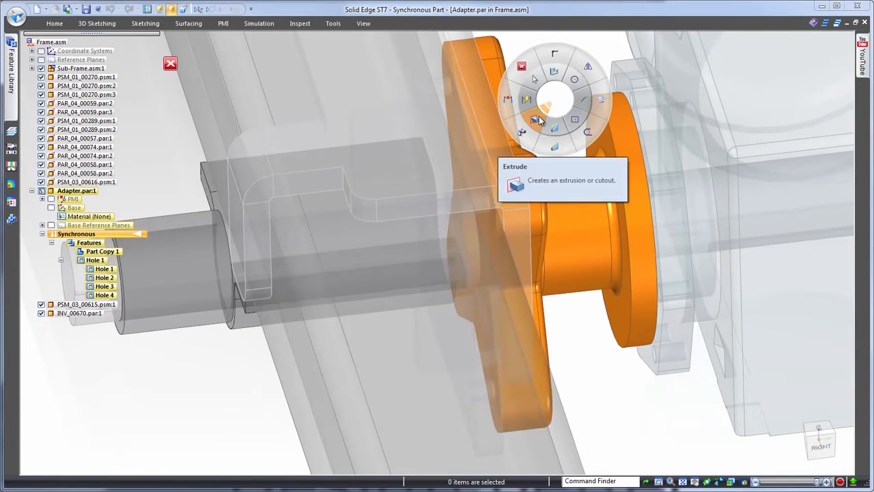
left_click(536, 117)
left_click(624, 87)
right_click(577, 81)
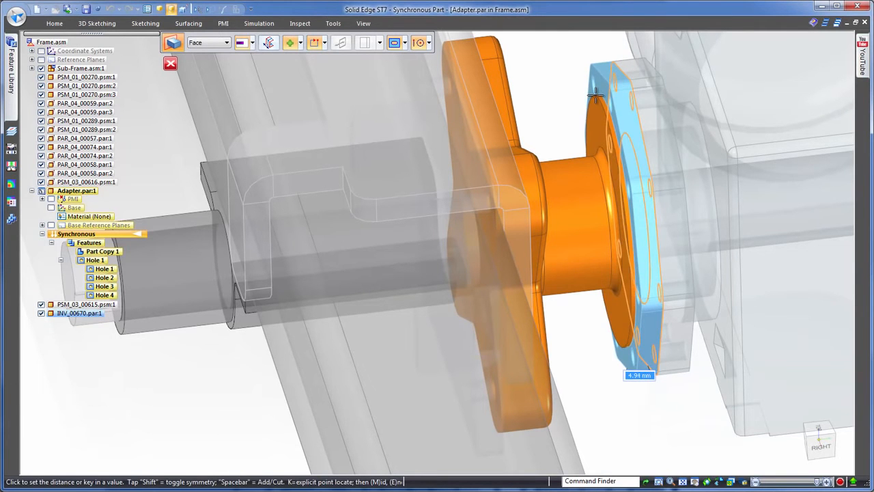
left_click(595, 97)
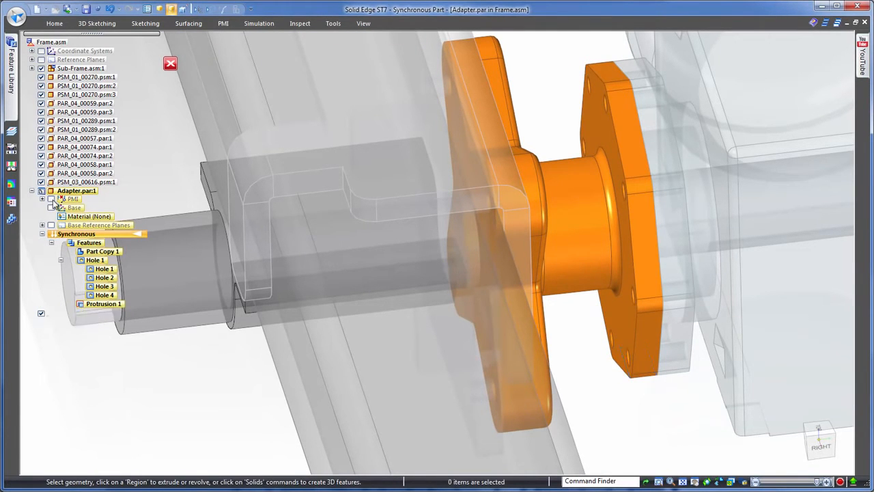
scroll(558, 75, "down", 1)
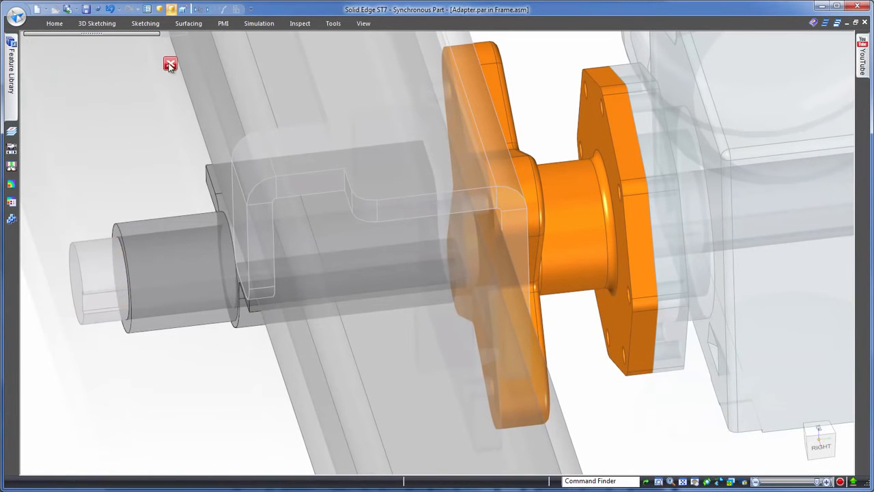
left_click(169, 65)
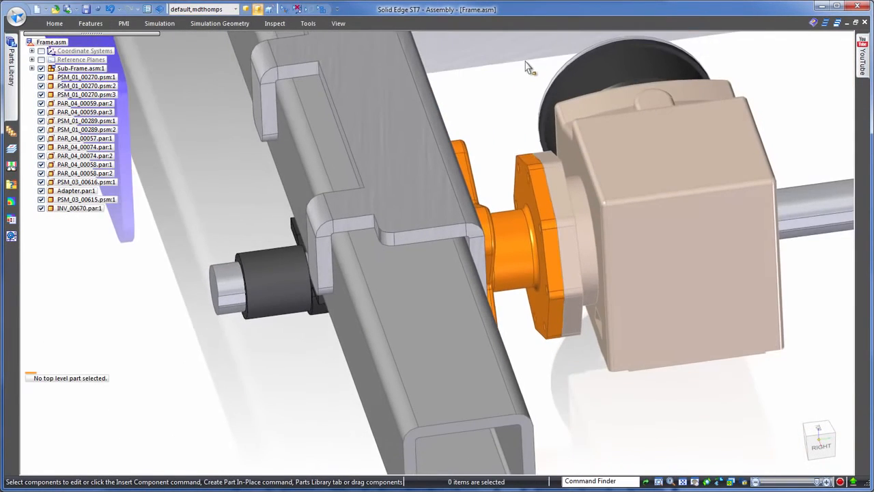
Step: Move the gearbox housing faces along the shaft, away from the mounting flange
key("ctrl+t")
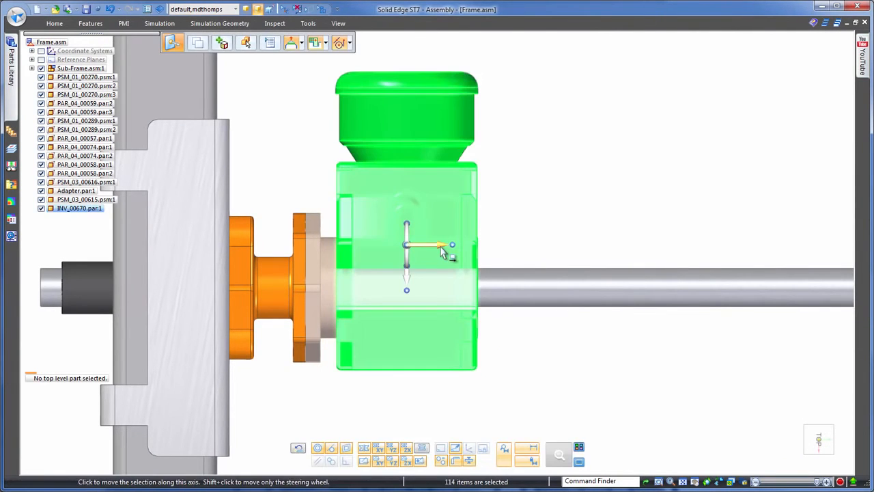
left_click(441, 249)
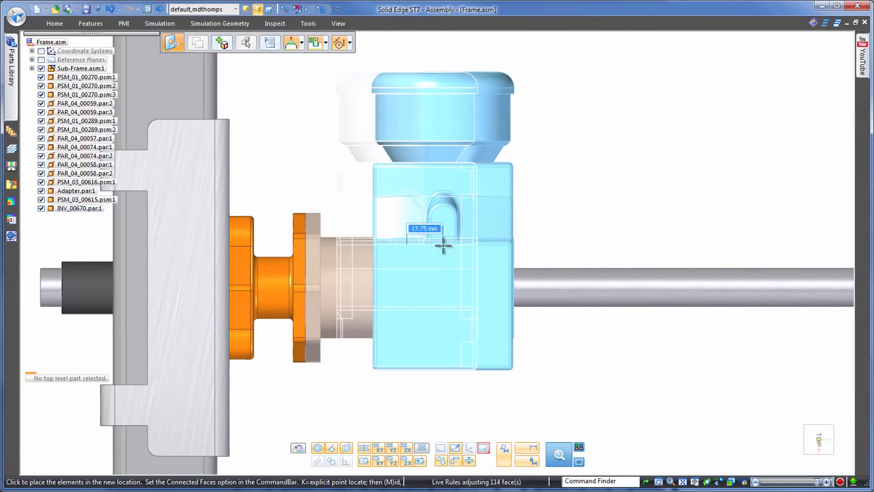
left_click(443, 245)
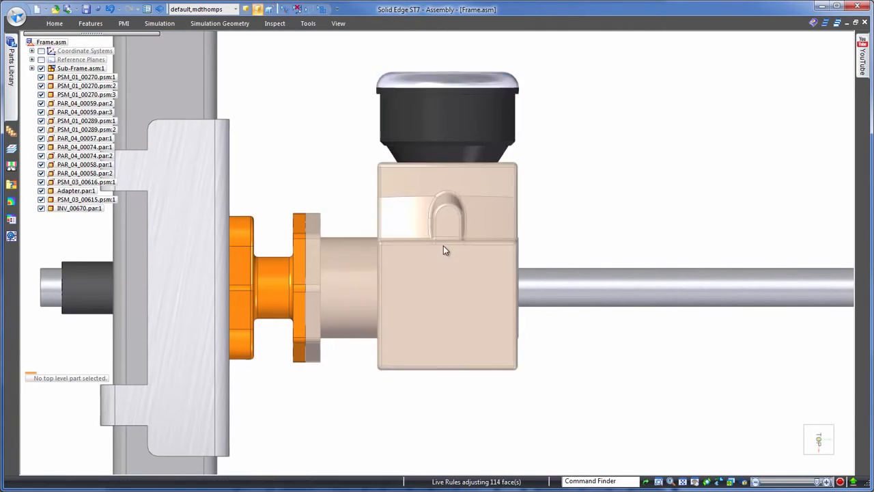
left_click(580, 202)
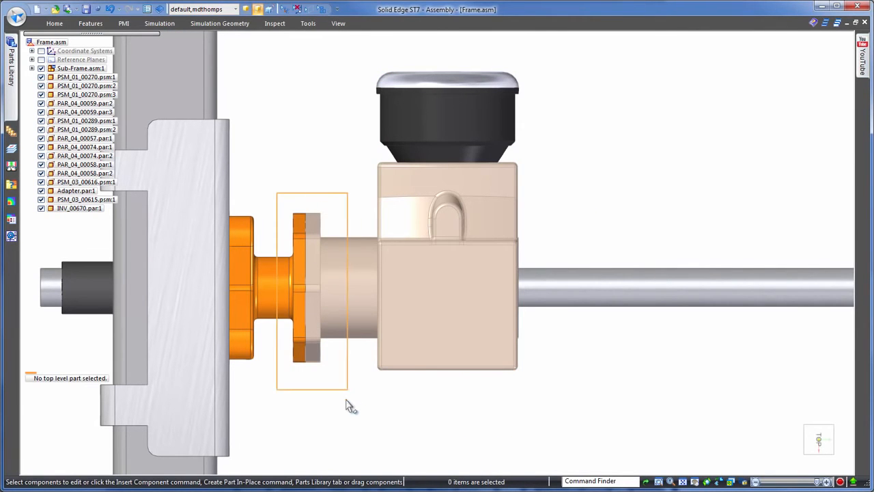
Step: Select the mating flange faces of both the Adapter and the gearbox and move them 5 mm toward the gearbox housing
middle_click_drag(517, 129, 339, 85)
scroll(356, 79, "up", 5)
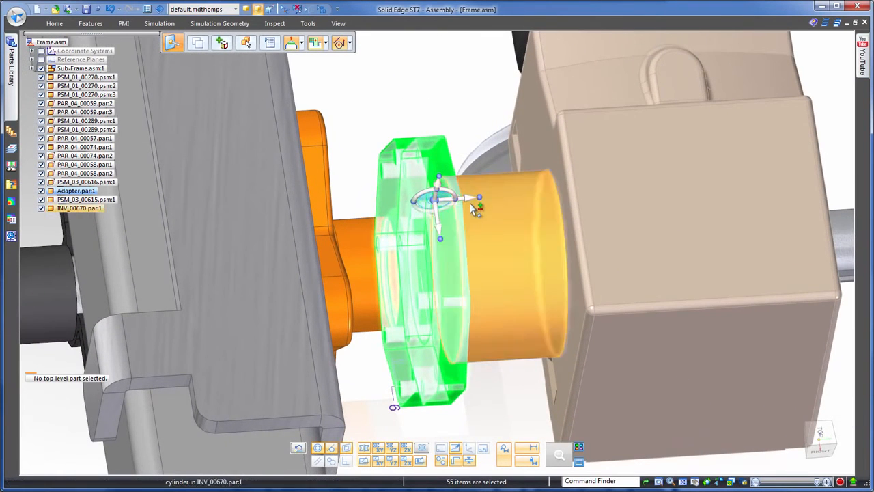
left_click(468, 198)
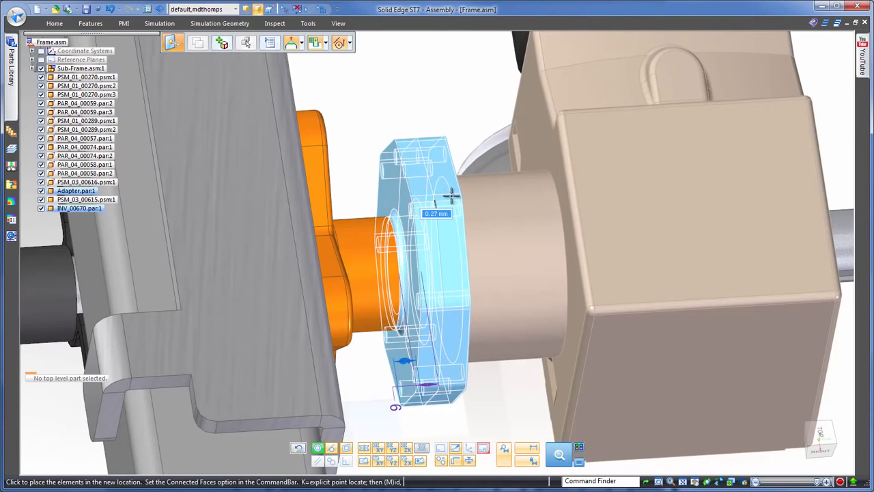
left_click(459, 195)
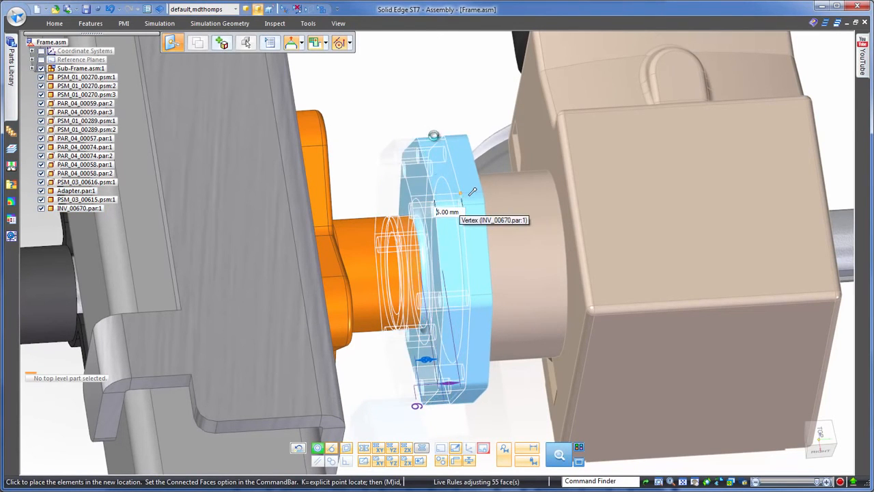
left_click(435, 94)
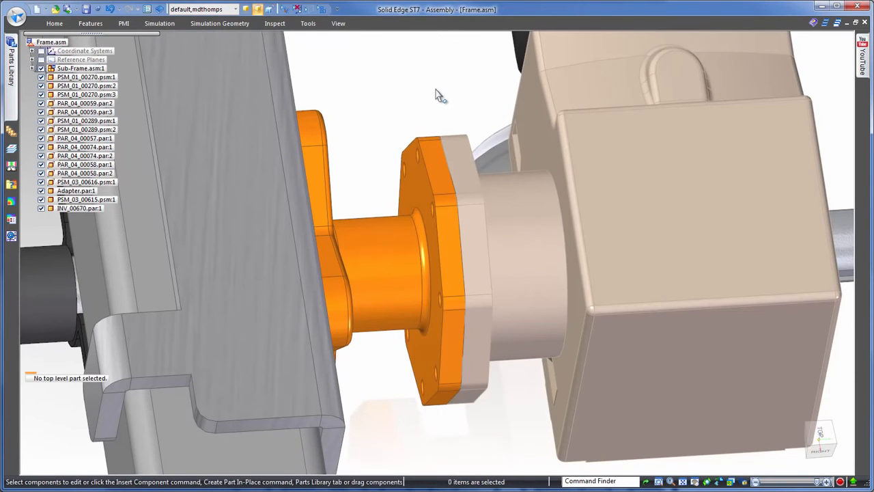
scroll(436, 94, "down", 4)
scroll(648, 80, "down", 3)
middle_click_drag(648, 80, 228, 41)
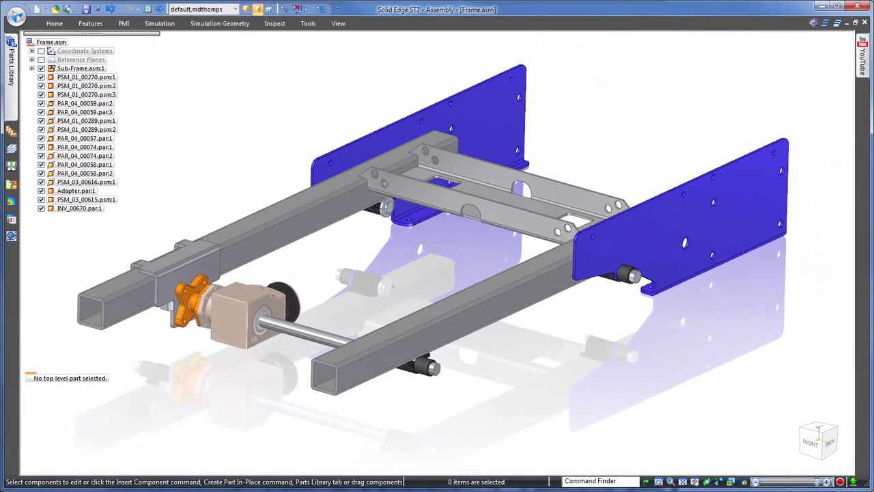